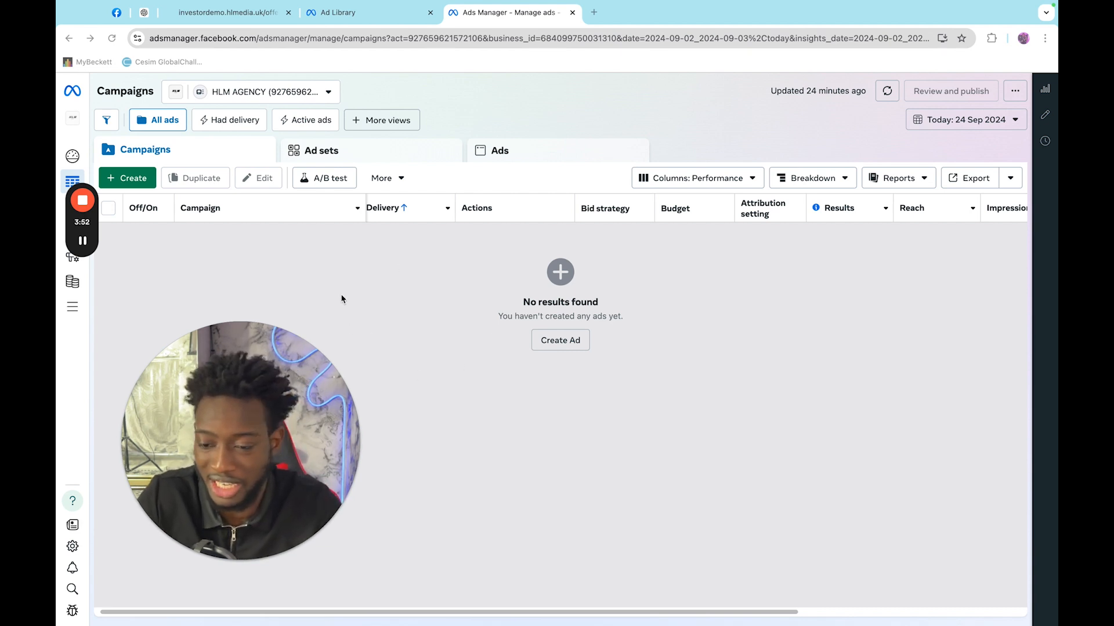
drag(242, 406, 317, 409)
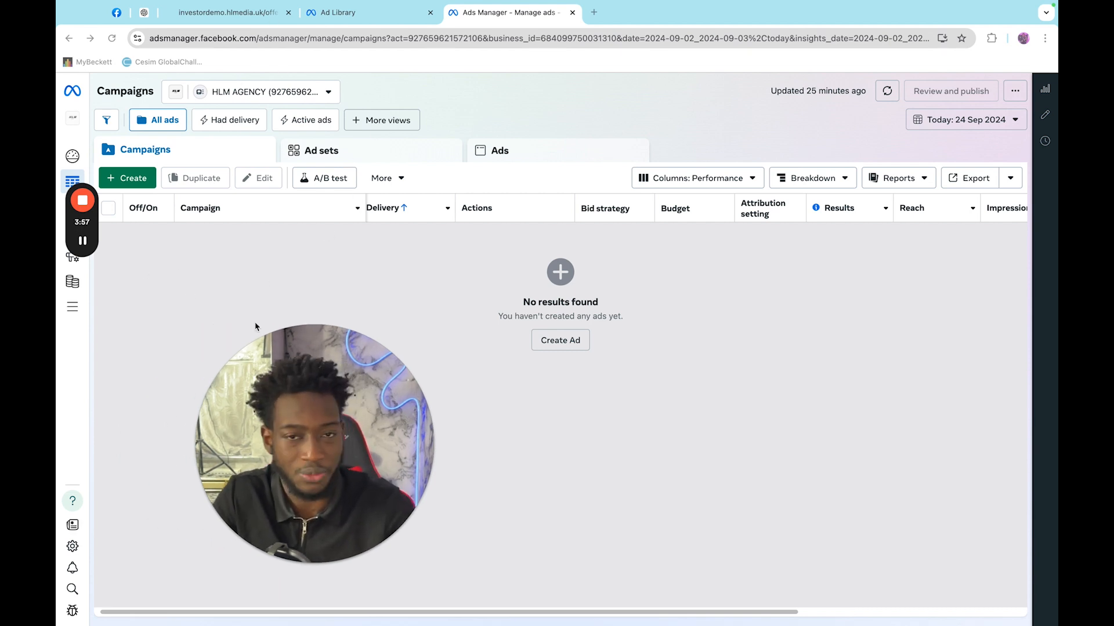
- Create a new campaign with the Leads objective, using the manual leads campaign setup
click(134, 184)
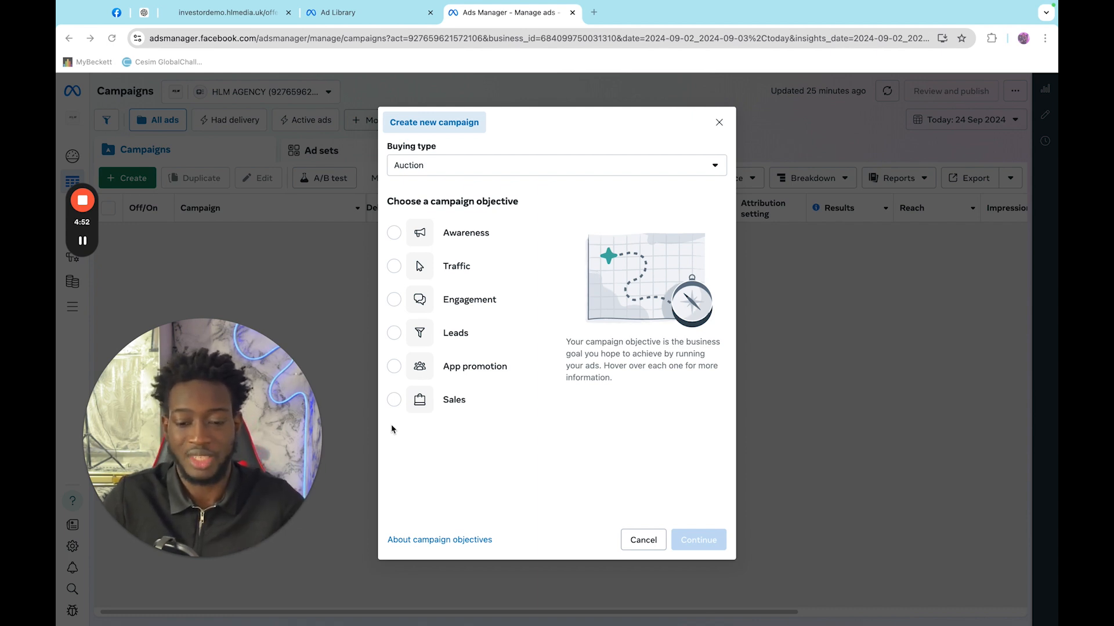
click(394, 334)
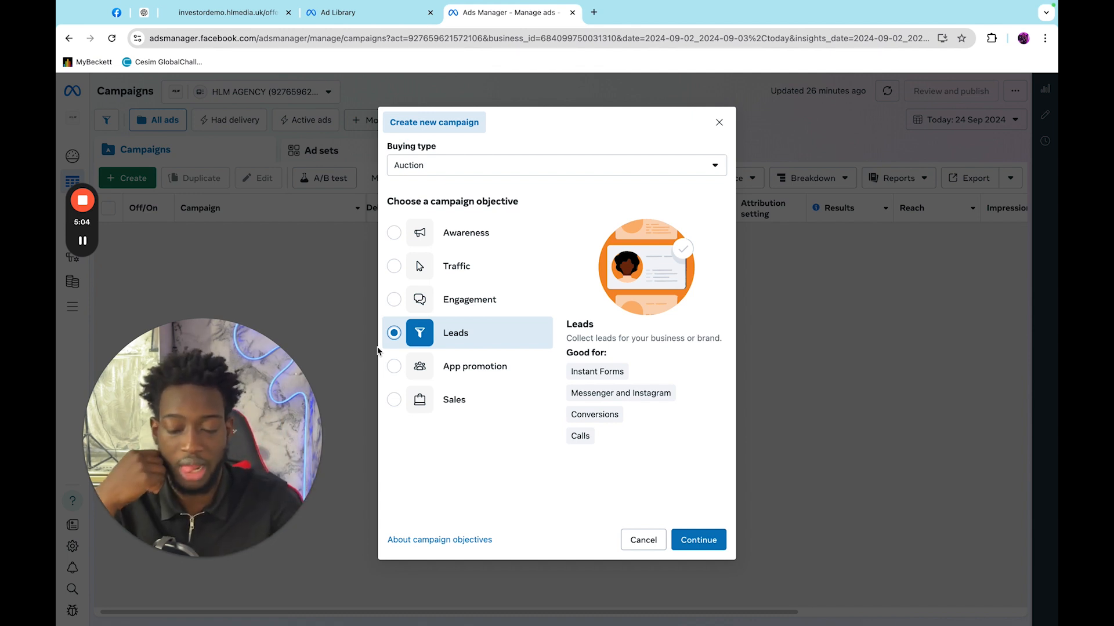
click(703, 540)
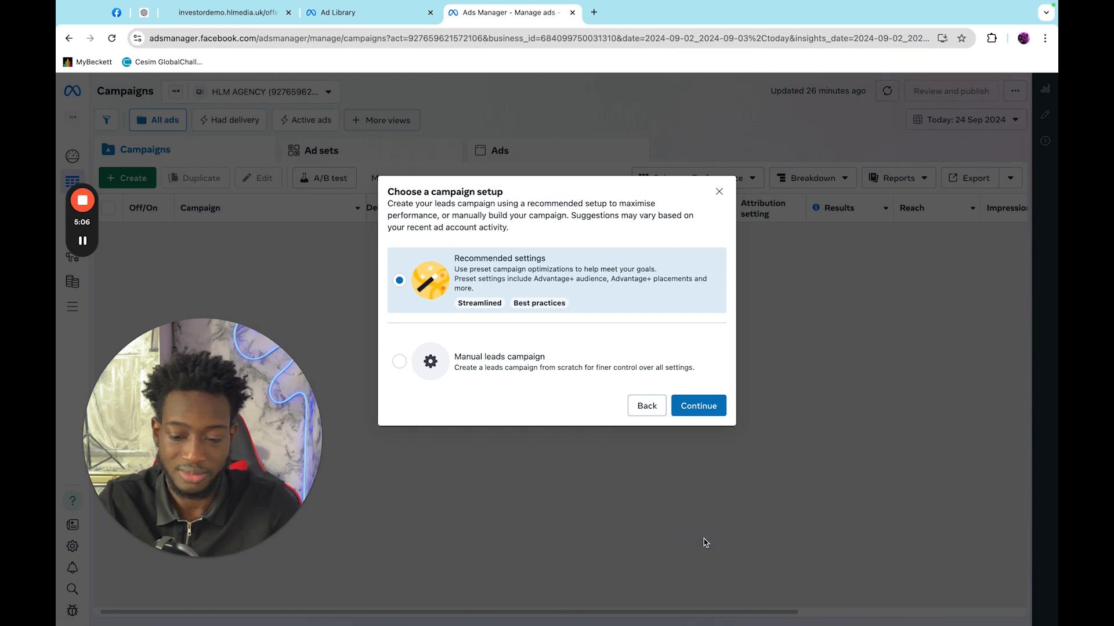
click(592, 365)
click(699, 405)
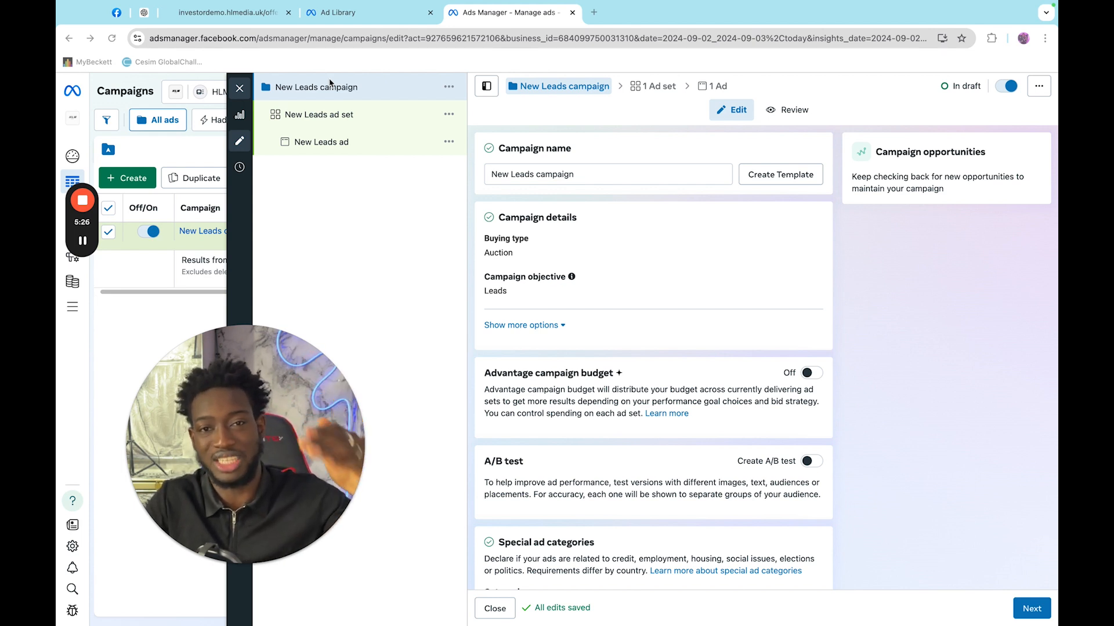
- Rename the campaign as "Lead Form 1"
triple_click(583, 173)
text(Lead Foe=rm1)
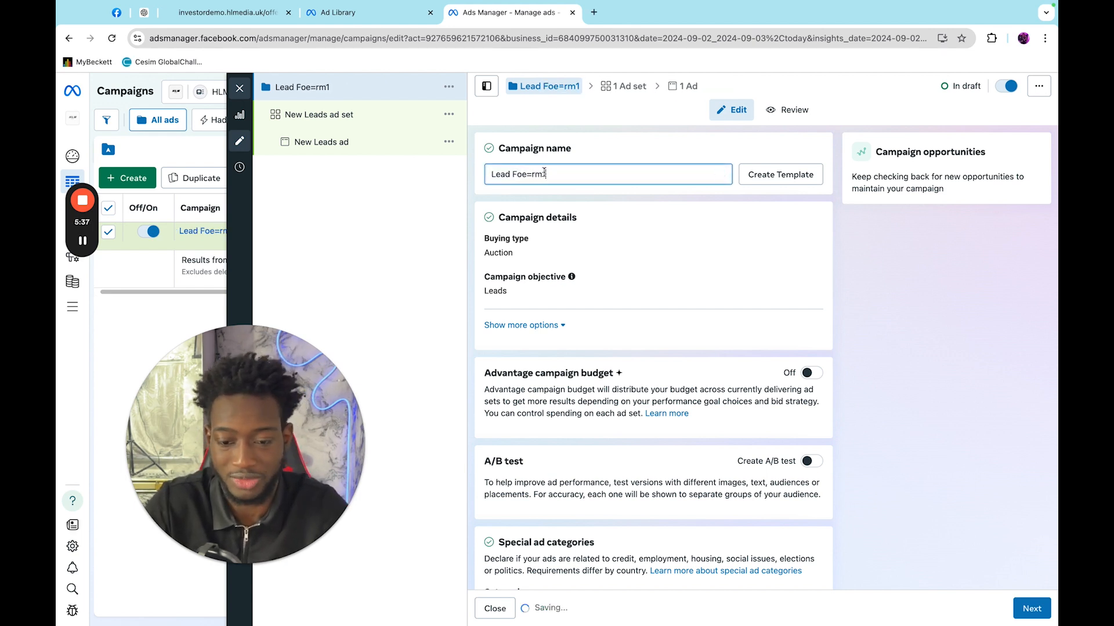
key(alt+shift+Left)
key(alt+shift+Left)
key(BackSpace)
text(Form 1)
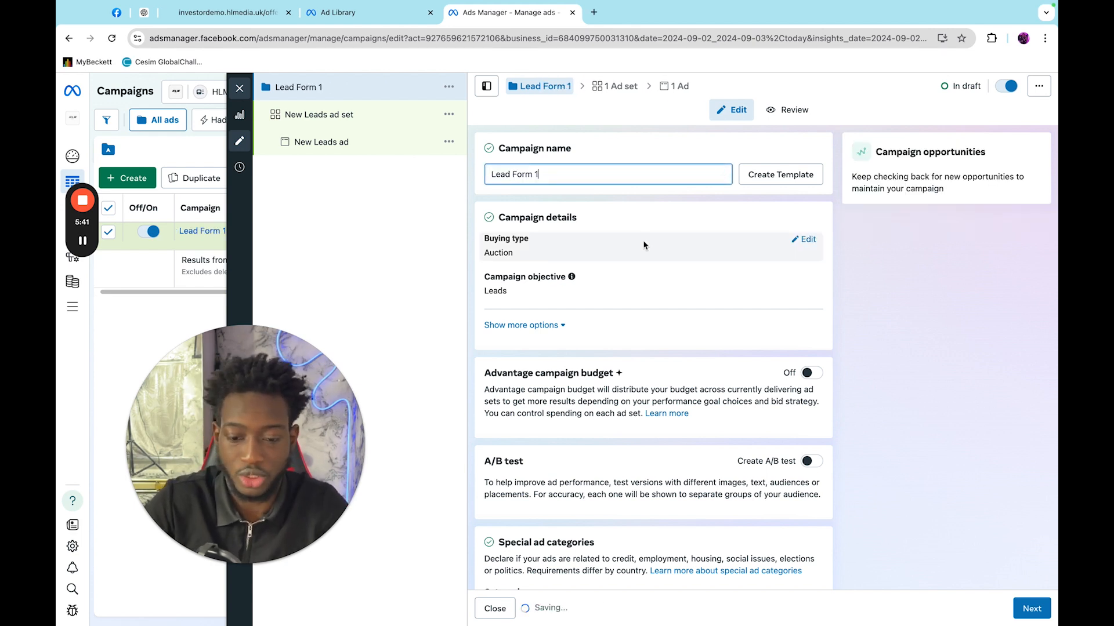
click(644, 246)
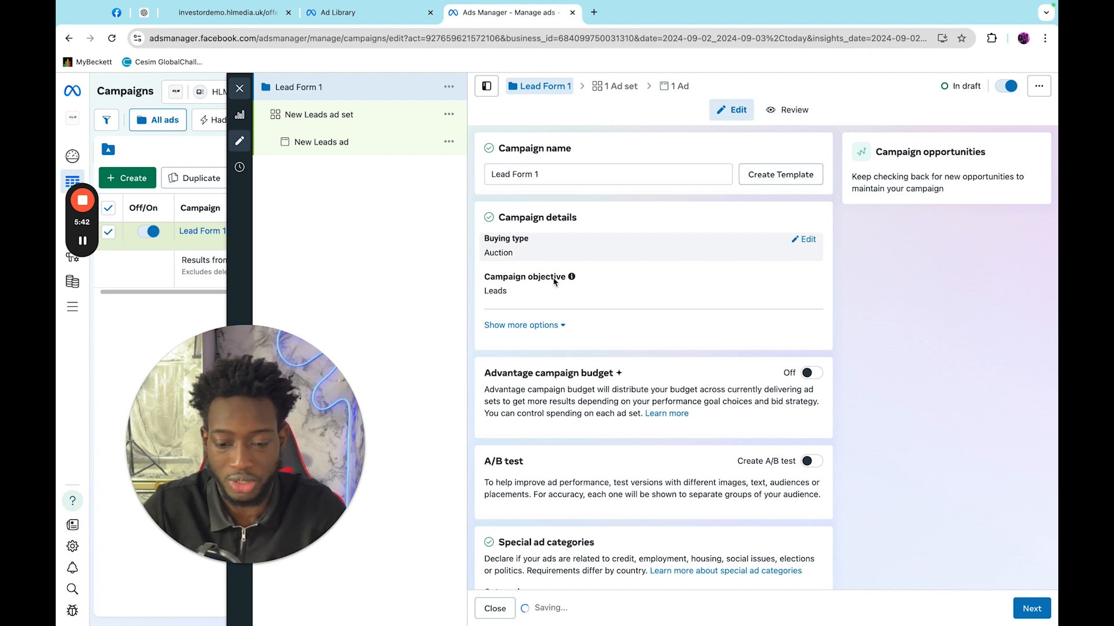
- Declare Housing as the campaign's special ad category and check the country selection
scroll(671, 207, down, 2)
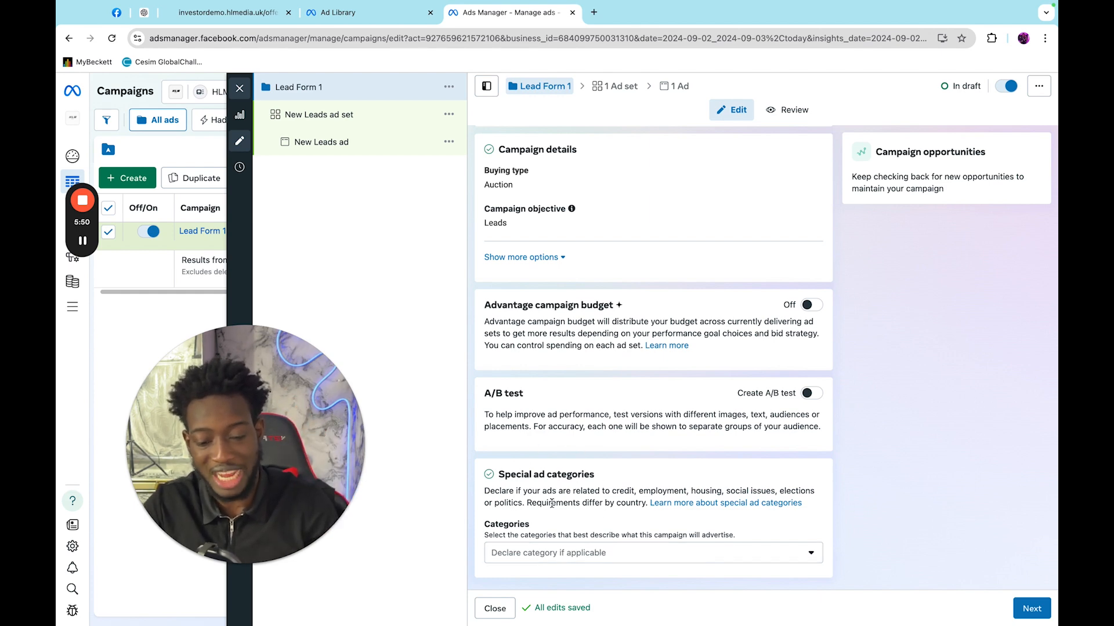
click(586, 554)
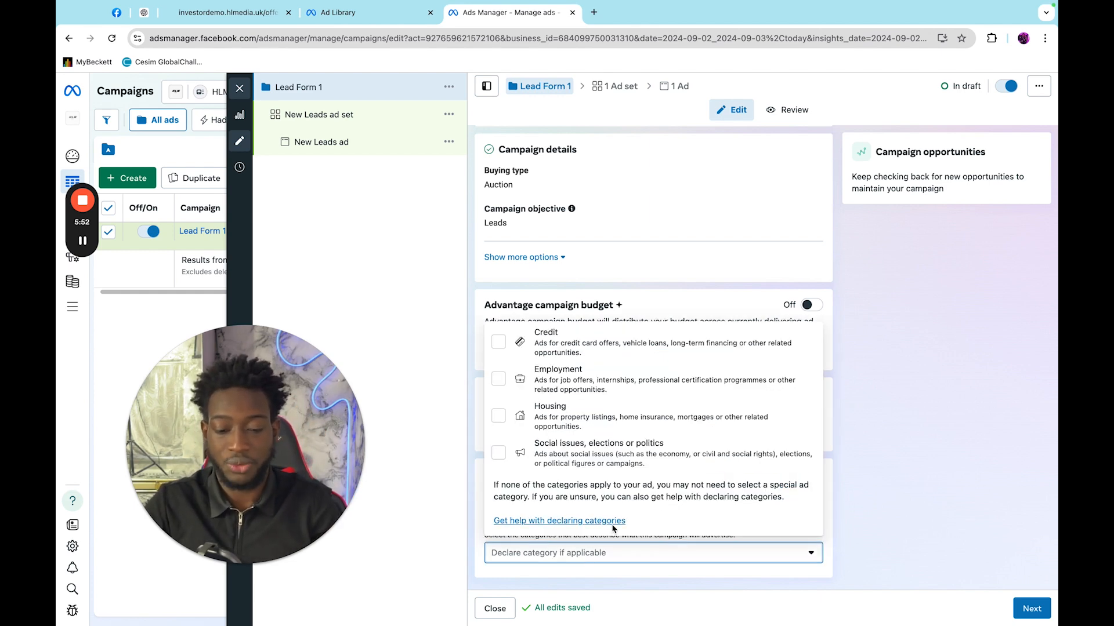
click(604, 421)
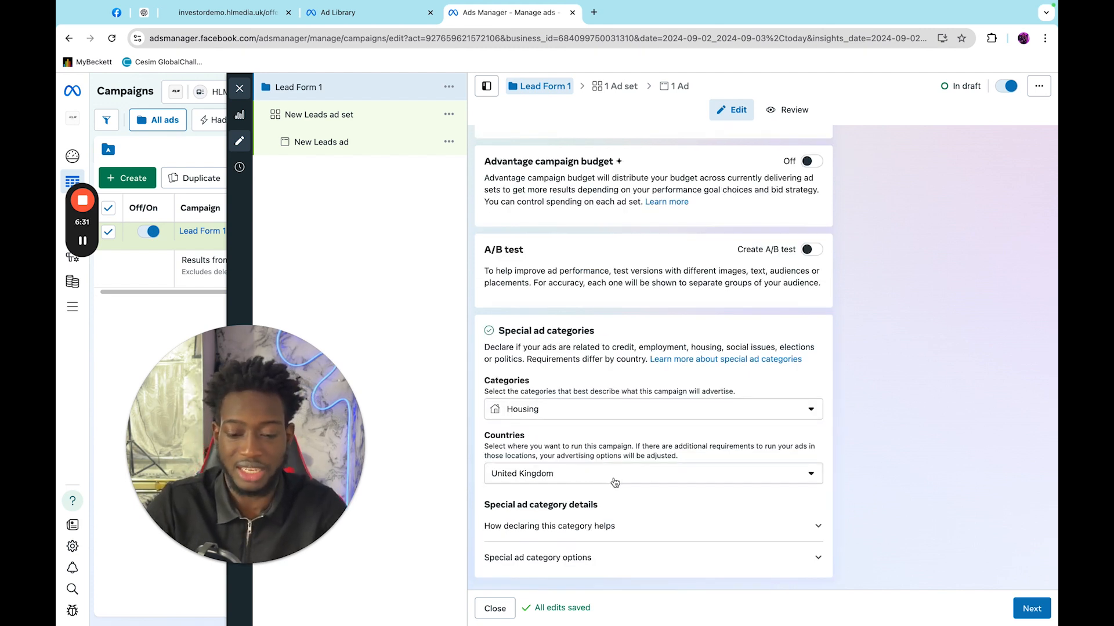
click(615, 480)
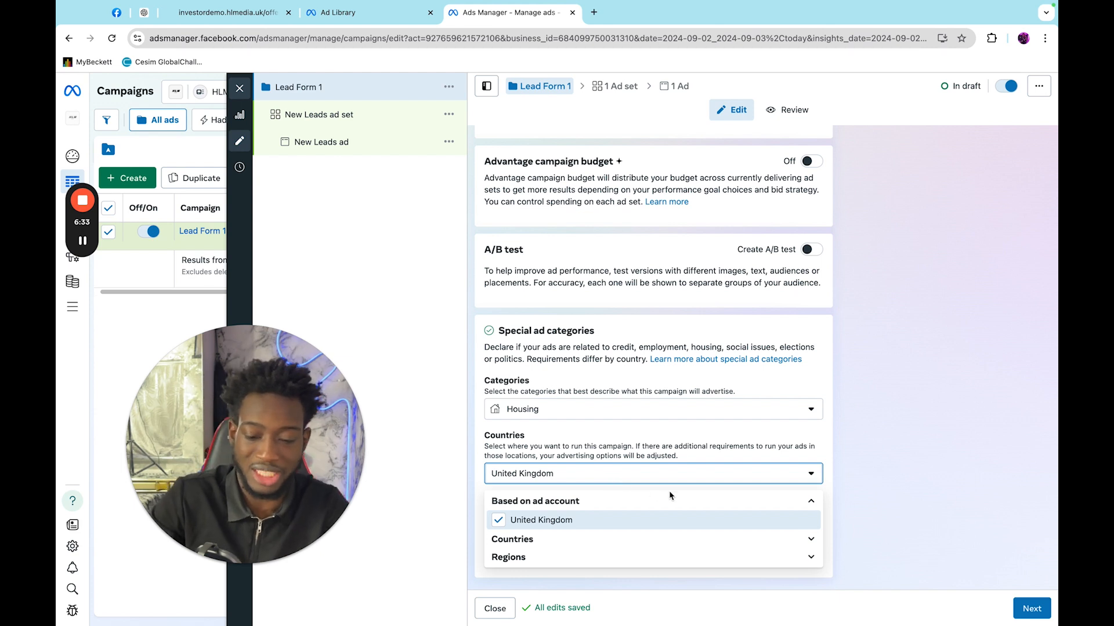
click(870, 410)
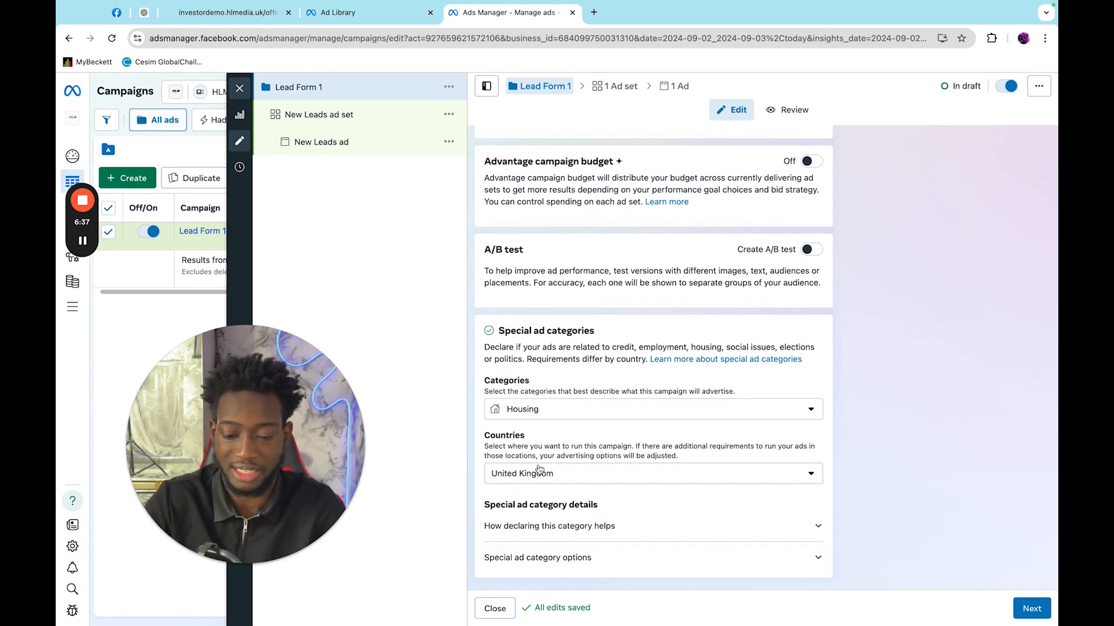
- Proceed to the campaign's ad set and rename it as "Dallas"
click(1025, 608)
click(327, 118)
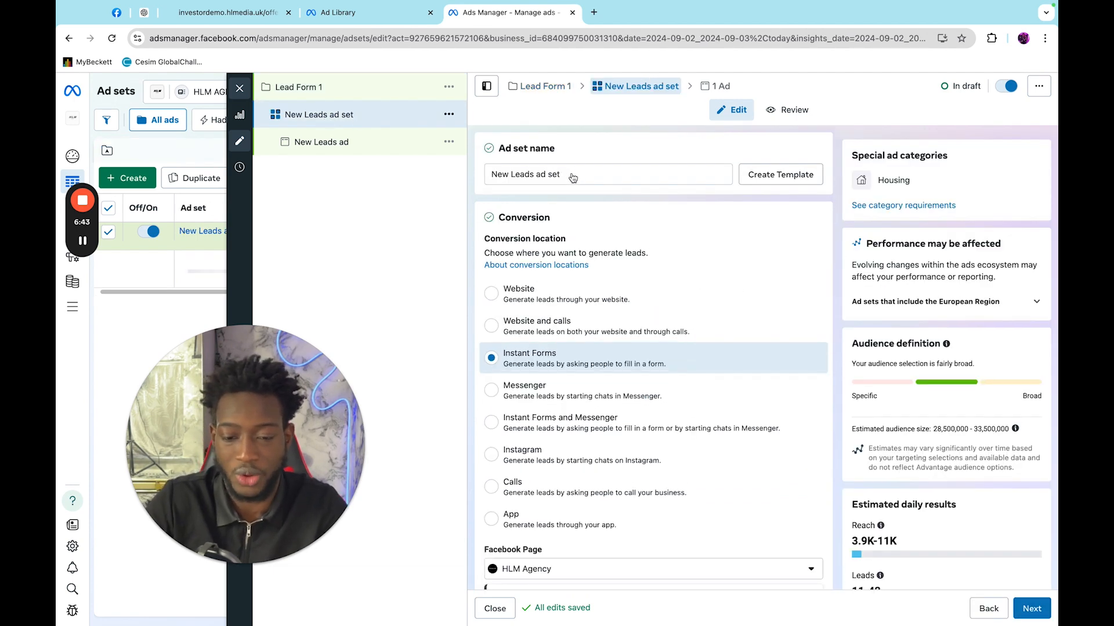
click(568, 175)
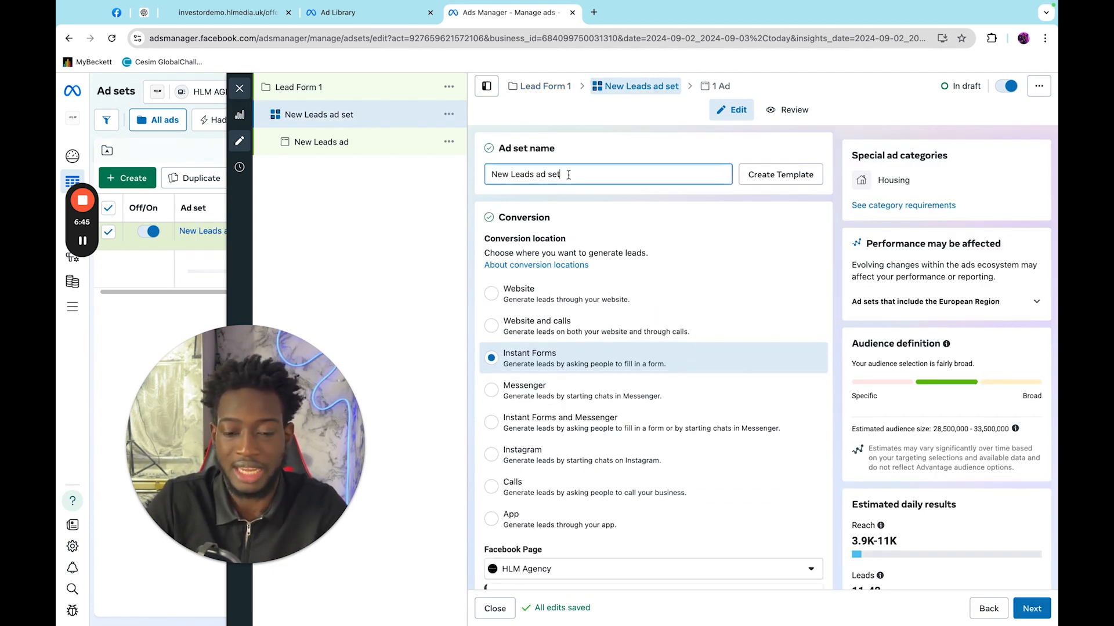
triple_click(577, 172)
click(578, 170)
drag(568, 175, 482, 179)
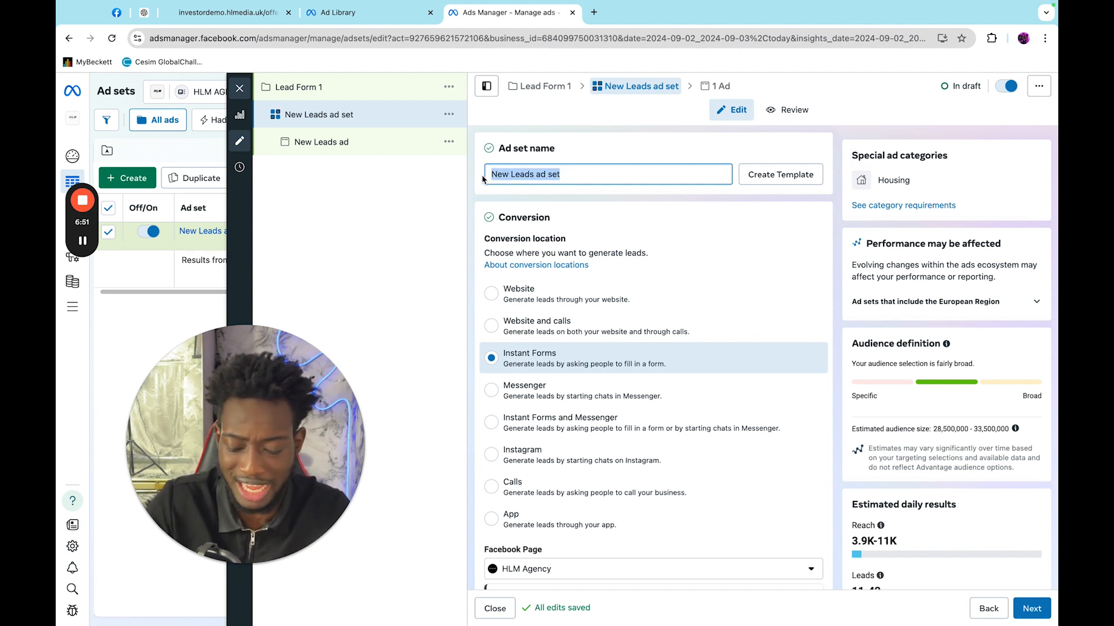
text(Dallas)
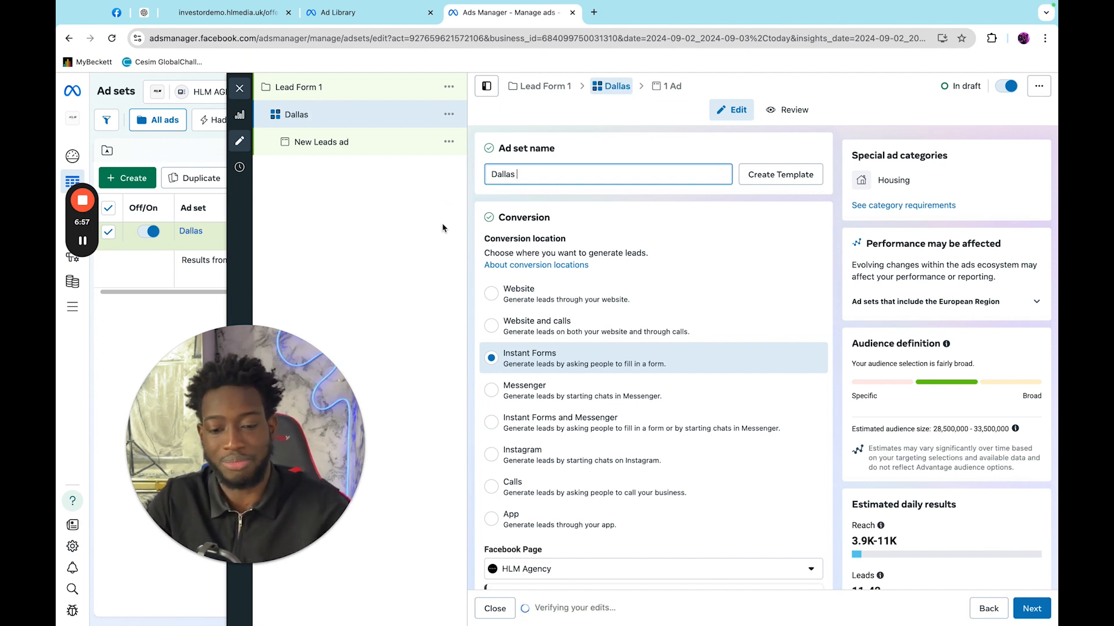
- Review the ad set's conversion location, Facebook Page, performance goal, catalogue and budget settings
scroll(574, 319, down, 2)
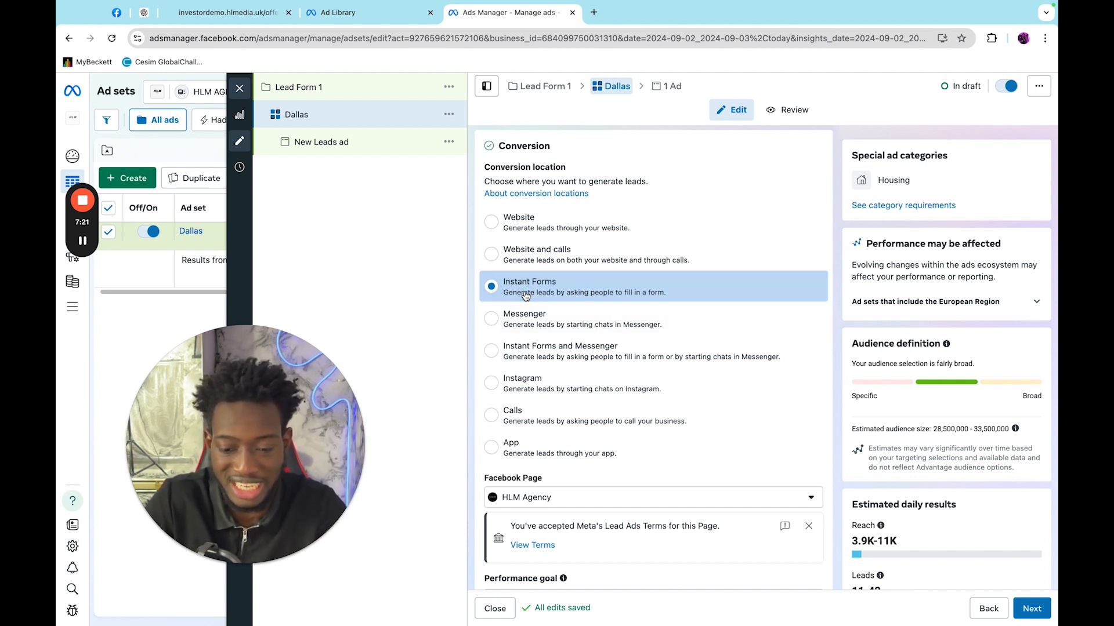
scroll(601, 349, down, 3)
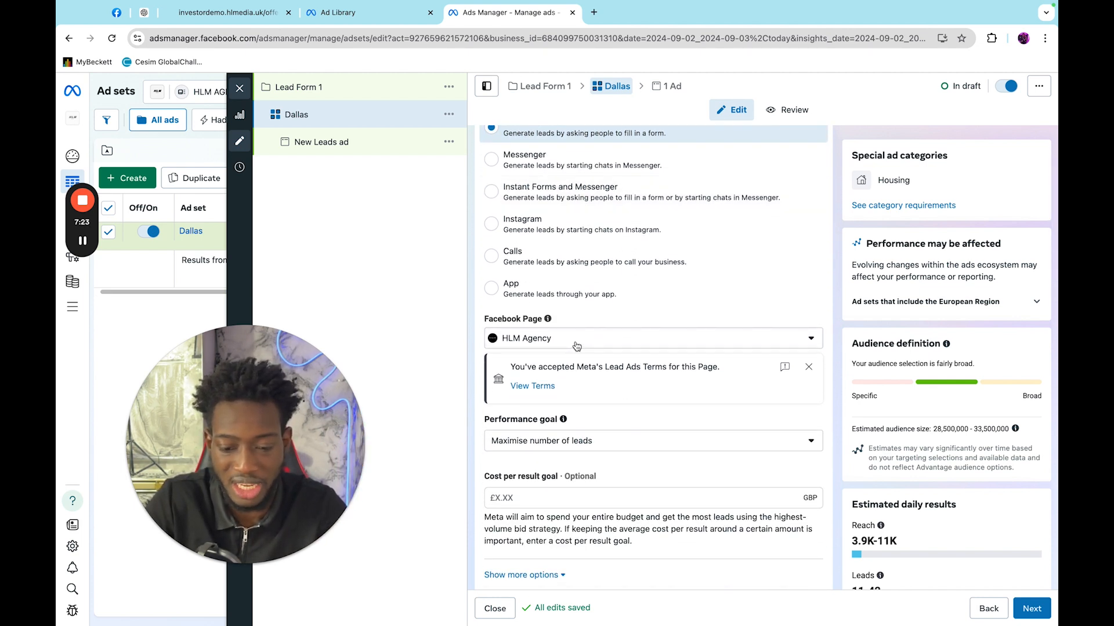
click(575, 345)
click(810, 340)
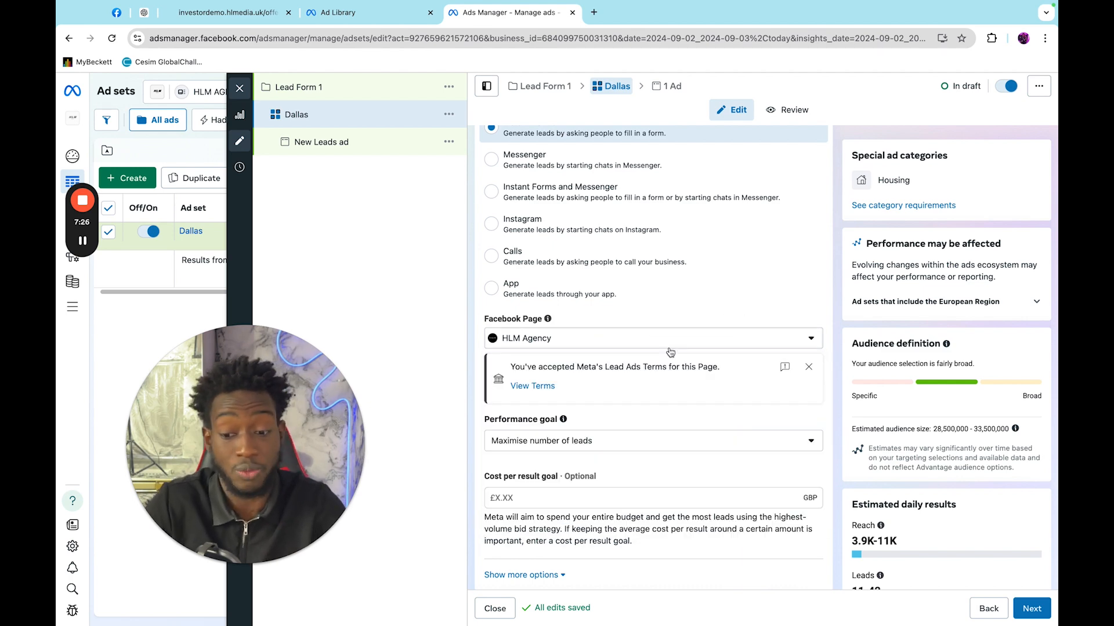
scroll(638, 372, down, 2)
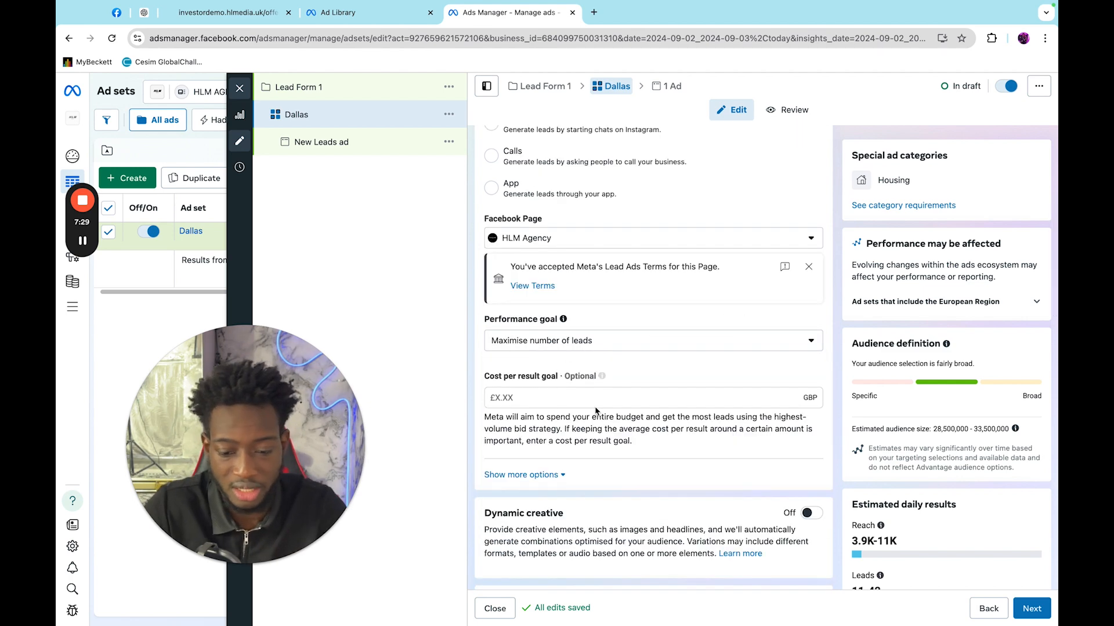
scroll(604, 401, down, 5)
scroll(603, 401, down, 2)
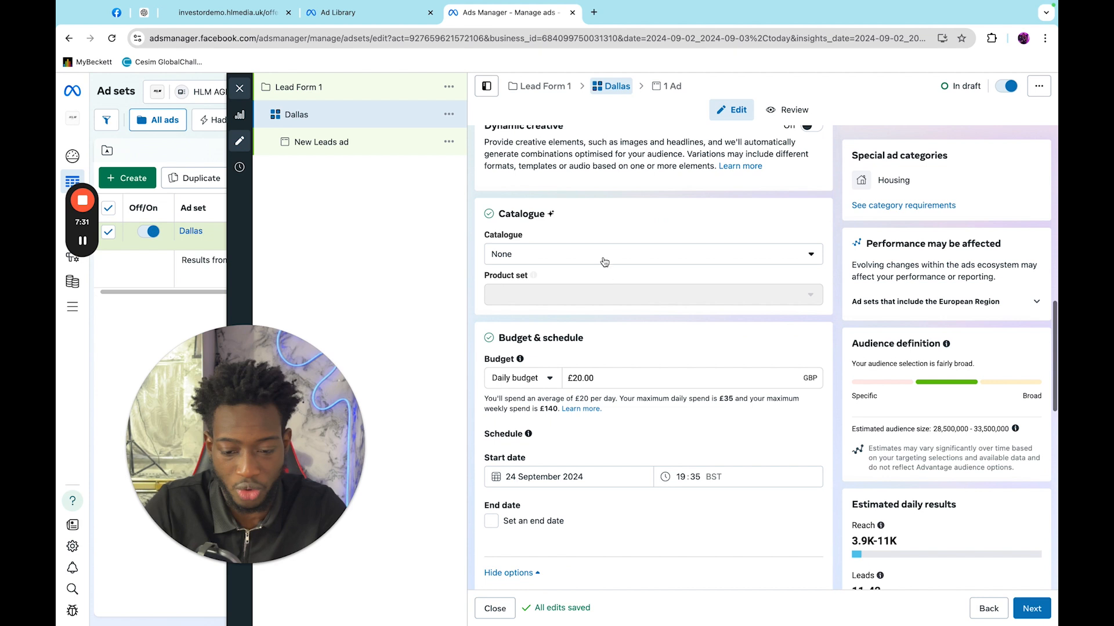
scroll(603, 370, down, 2)
scroll(602, 370, down, 1)
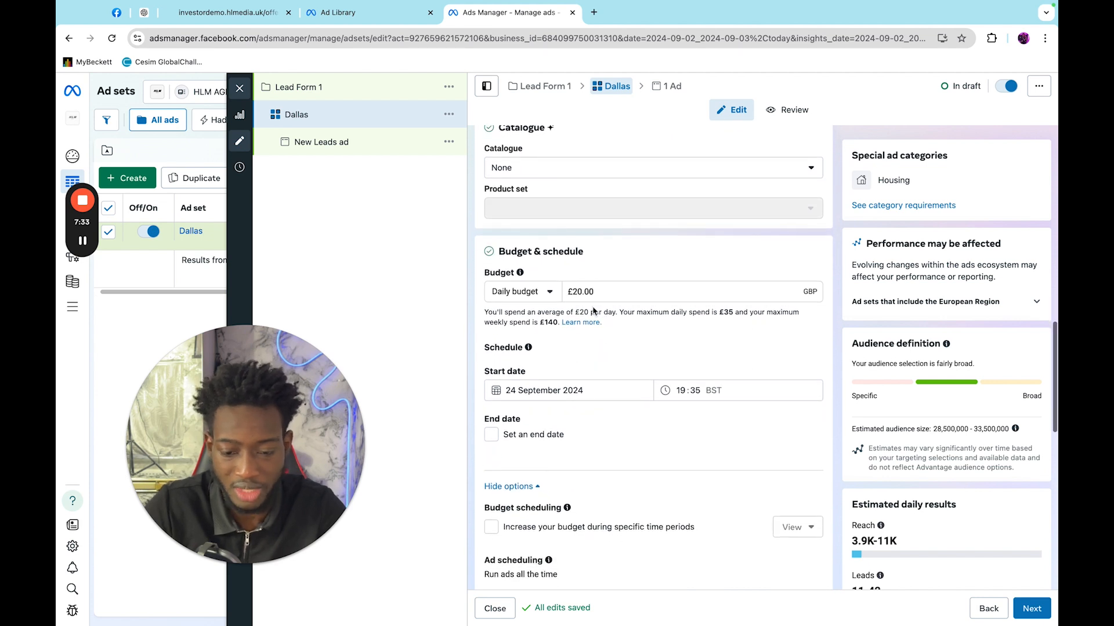
click(602, 292)
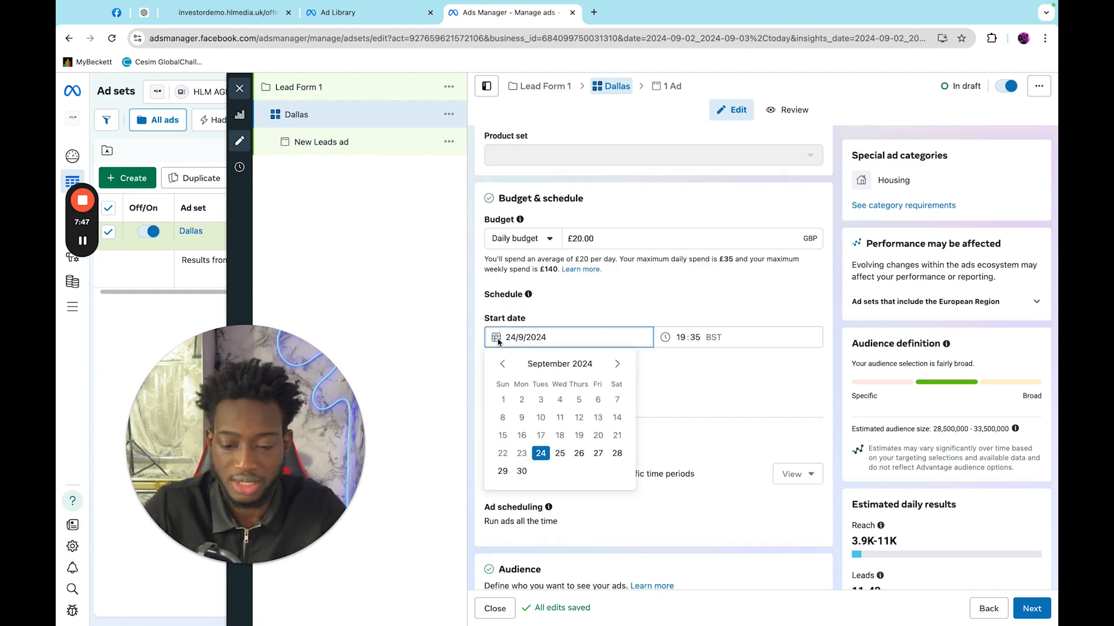
- Schedule the ad set to start on 25 September 2024 at 00:00
click(498, 342)
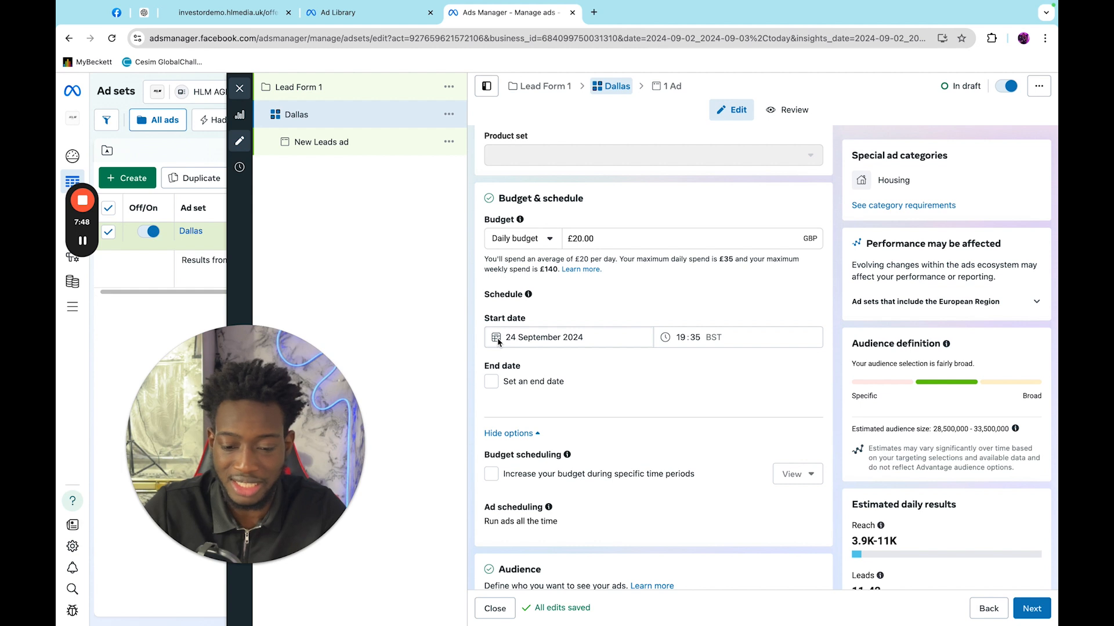
click(498, 342)
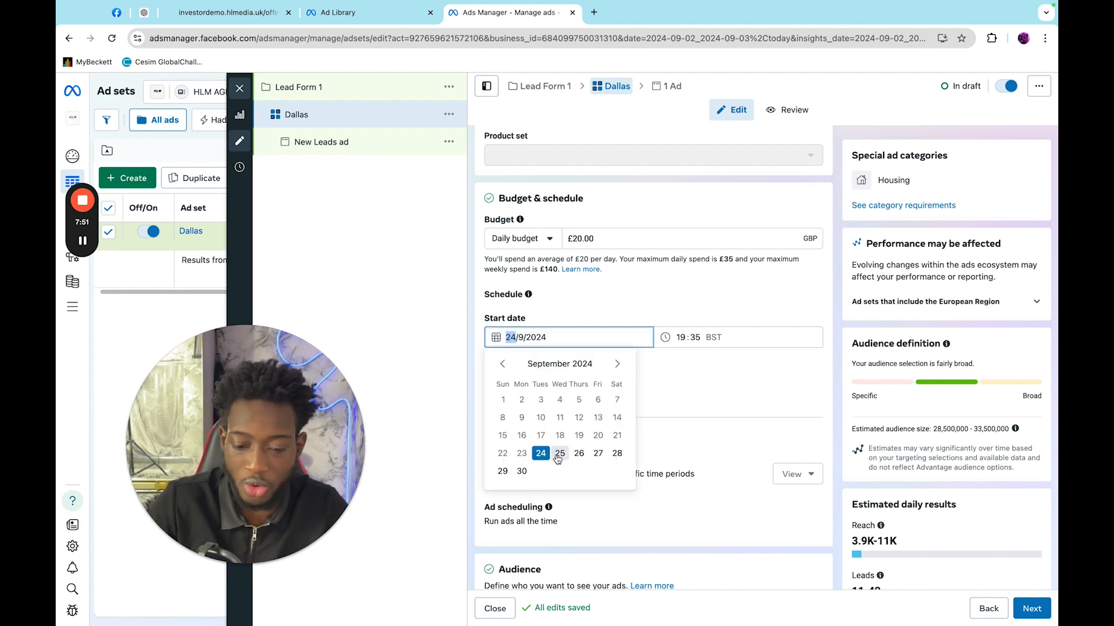
click(560, 455)
click(681, 336)
text(00)
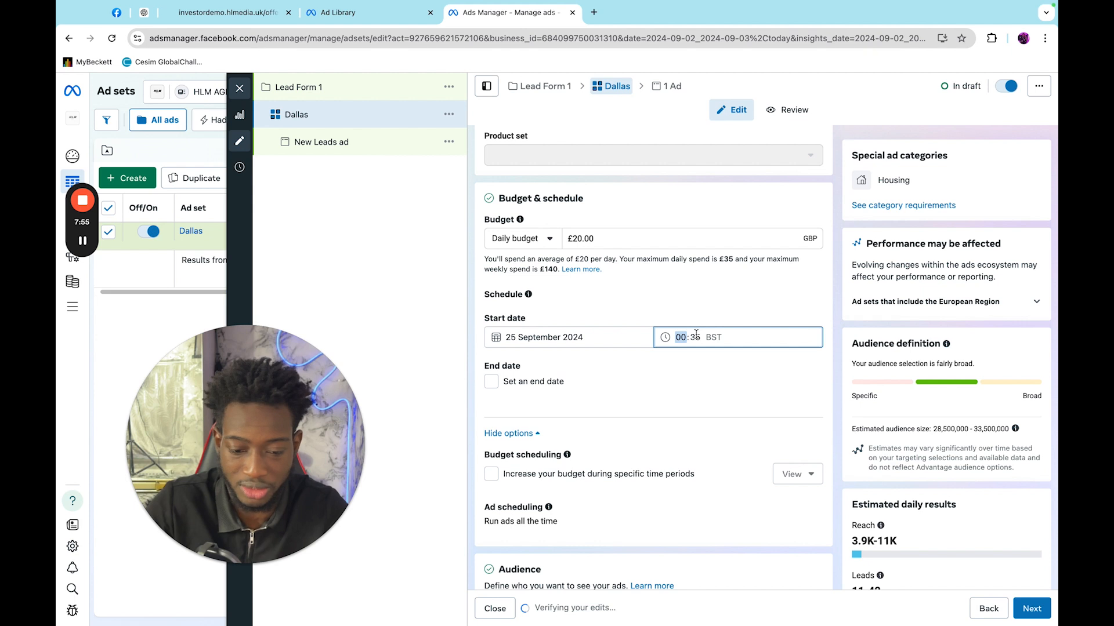
click(696, 337)
text(00)
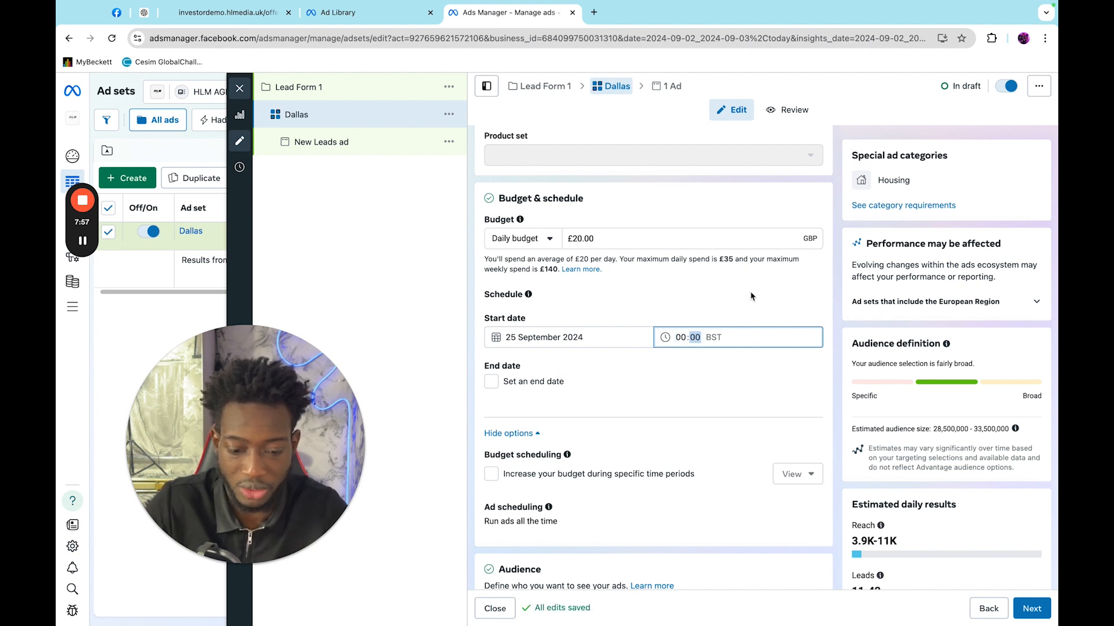
click(749, 302)
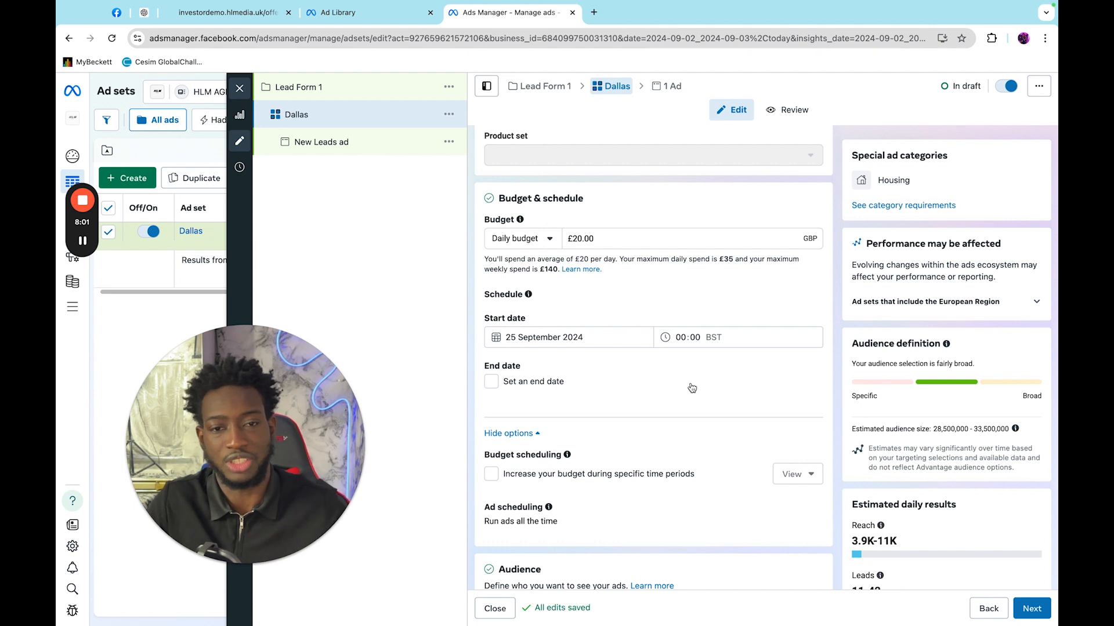
- Check the ad set's audience settings, open detailed targeting for editing and search its options for "home"
scroll(692, 388, down, 5)
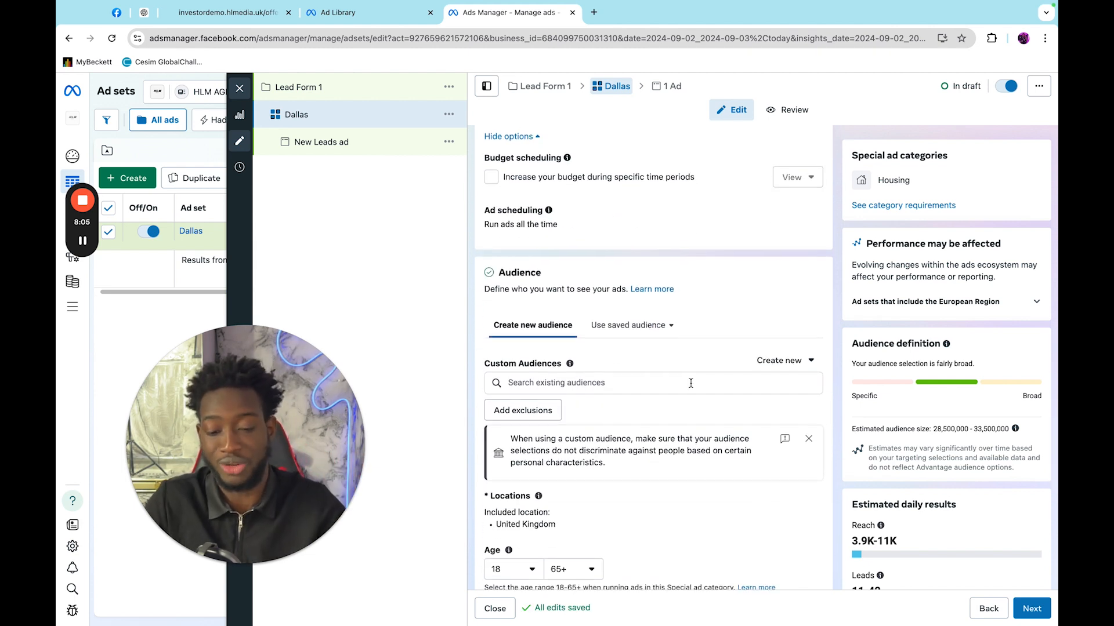
scroll(690, 383, down, 1)
mouse_move(570, 346)
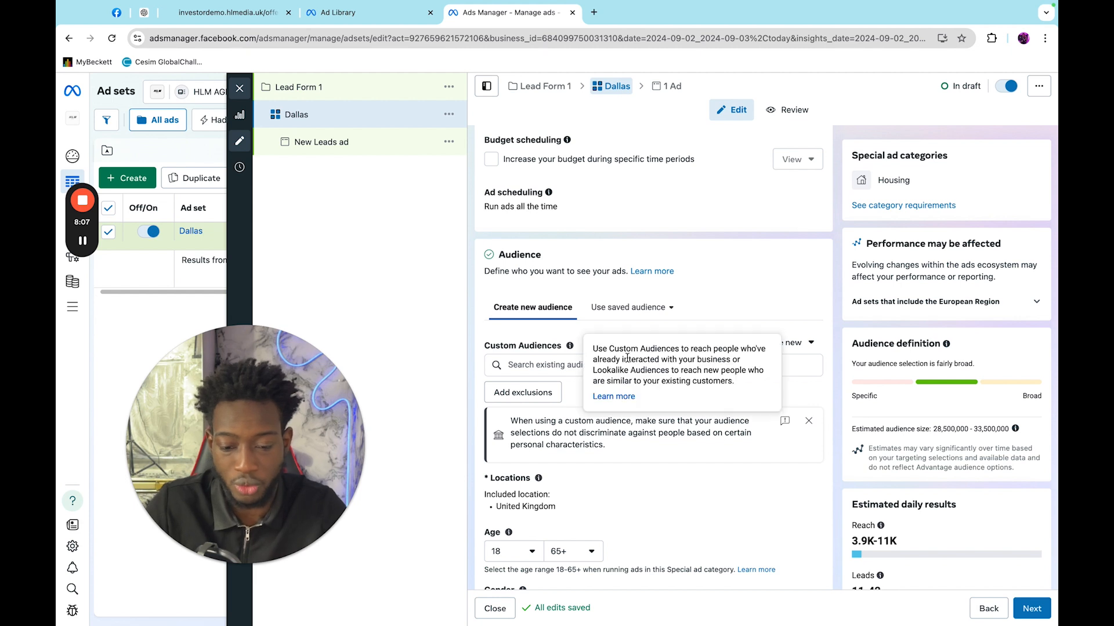
scroll(637, 498, down, 2)
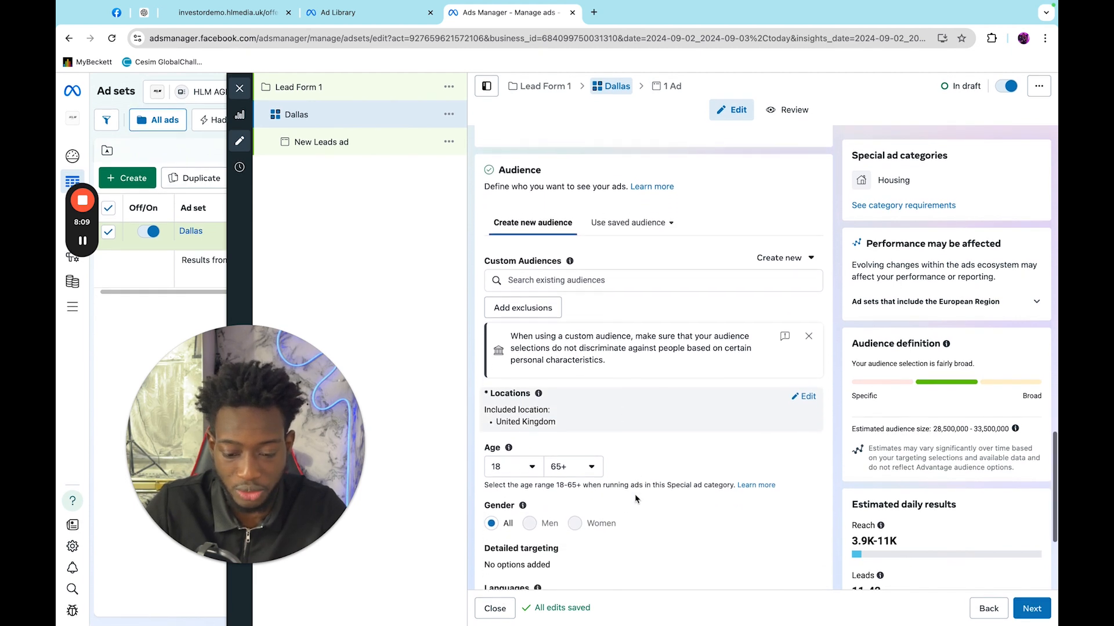
scroll(637, 497, down, 3)
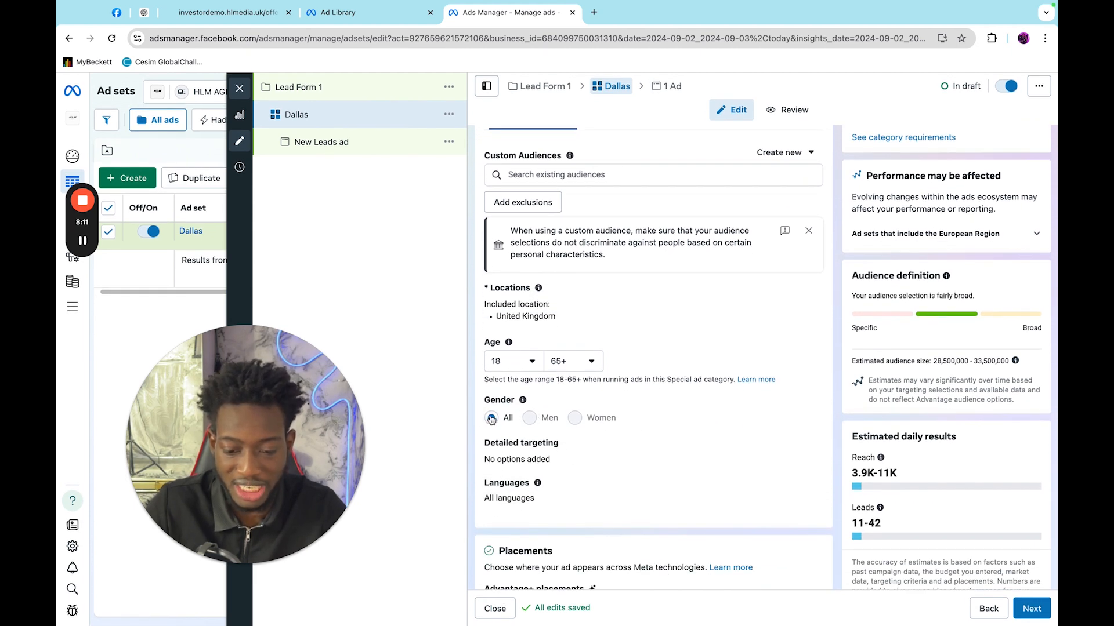
mouse_move(557, 460)
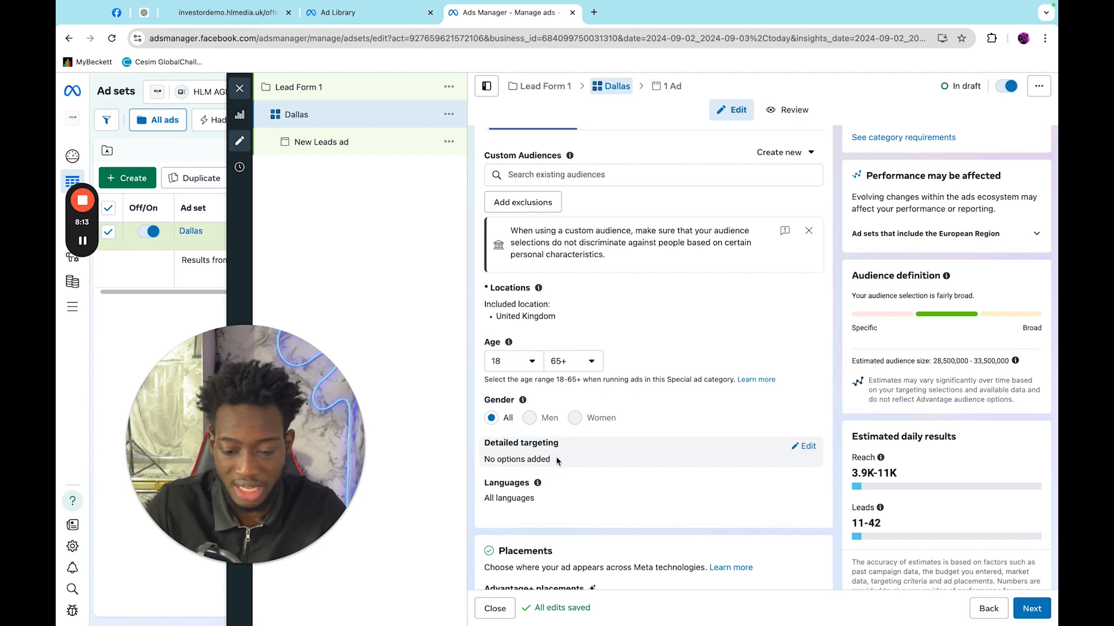
click(557, 460)
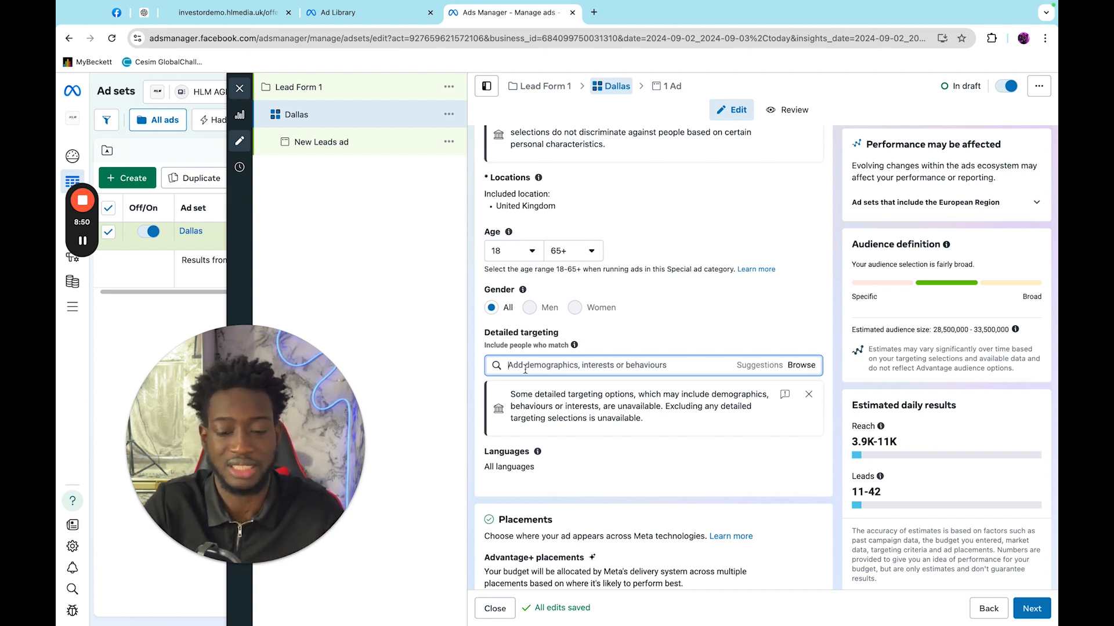
text(home)
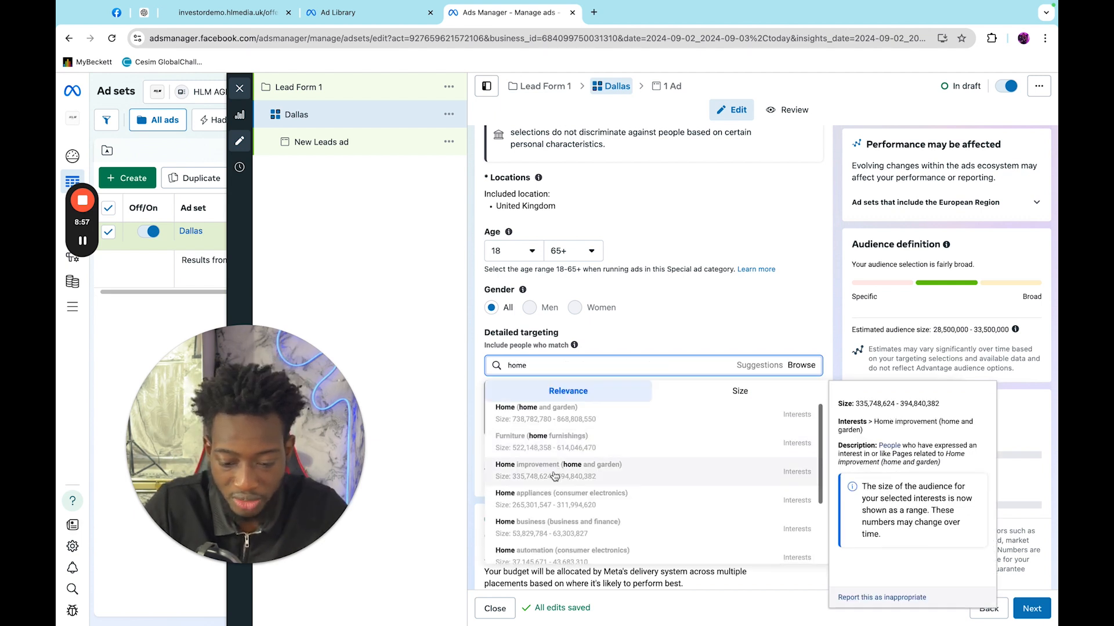
- Search for "mortgage" and "zillow" instead, adding the interests Mortgage calculator (credit & lending) and Zillow (real estate) to the detailed targeting
key(BackSpace)
key(BackSpace)
key(BackSpace)
key(BackSpace)
text(mortgage)
click(559, 440)
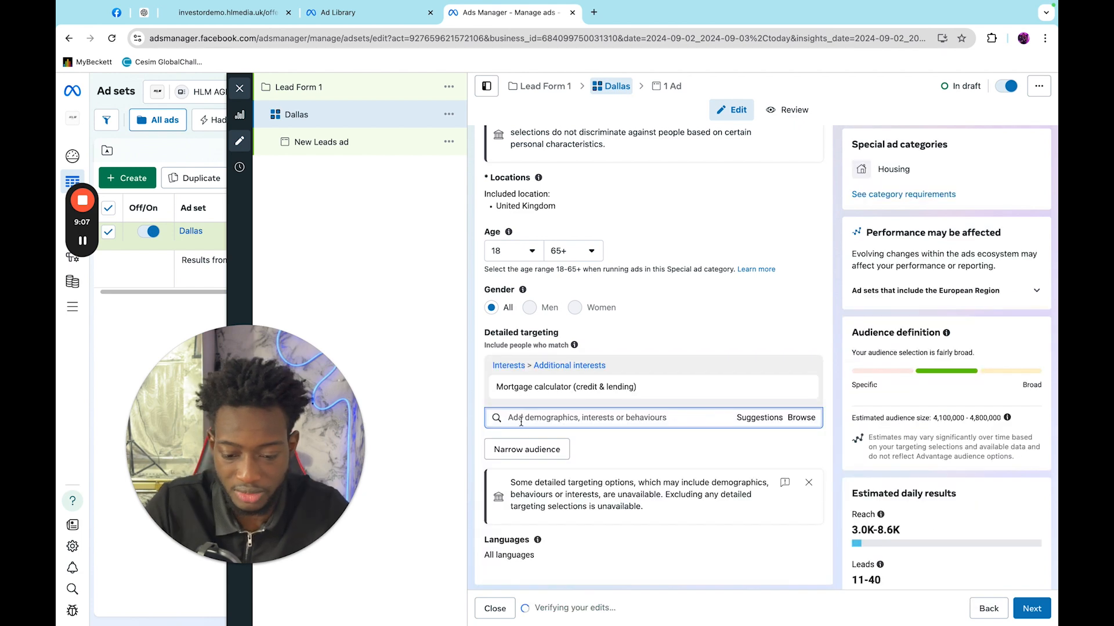
text(zikllow)
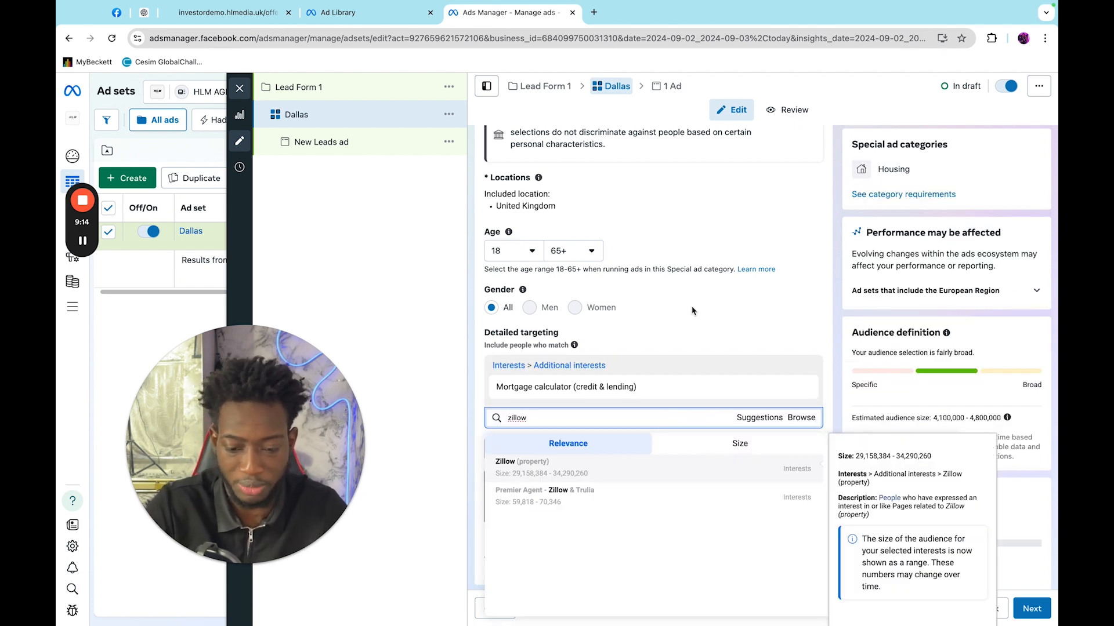
key(Return)
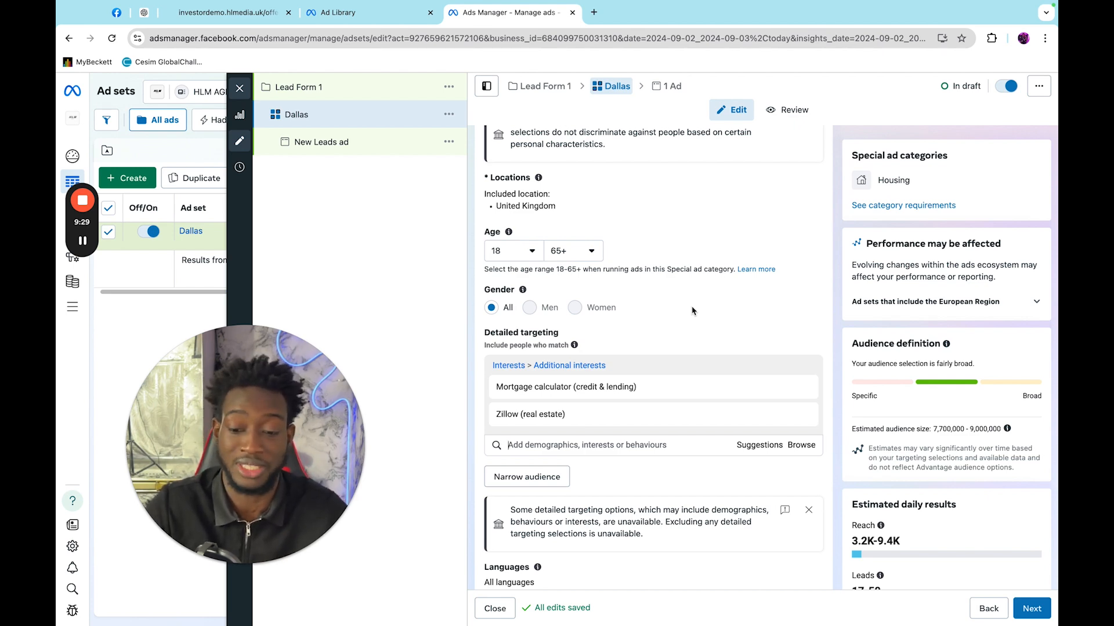
- Proceed to the ad set's ad and review its identity, format, media and text settings
scroll(692, 310, down, 3)
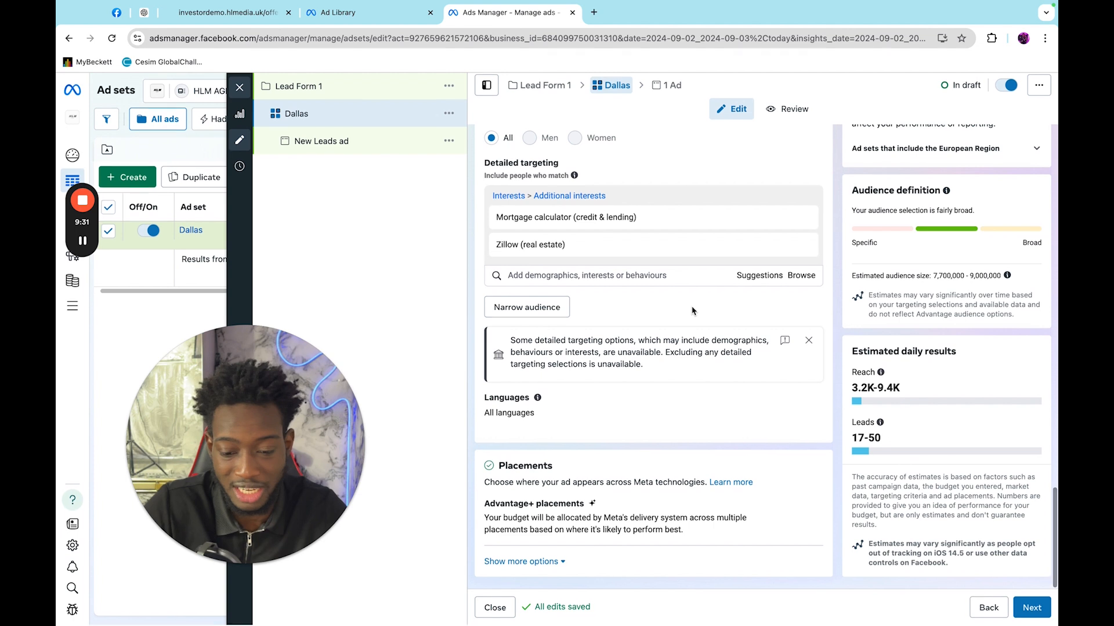
click(1040, 618)
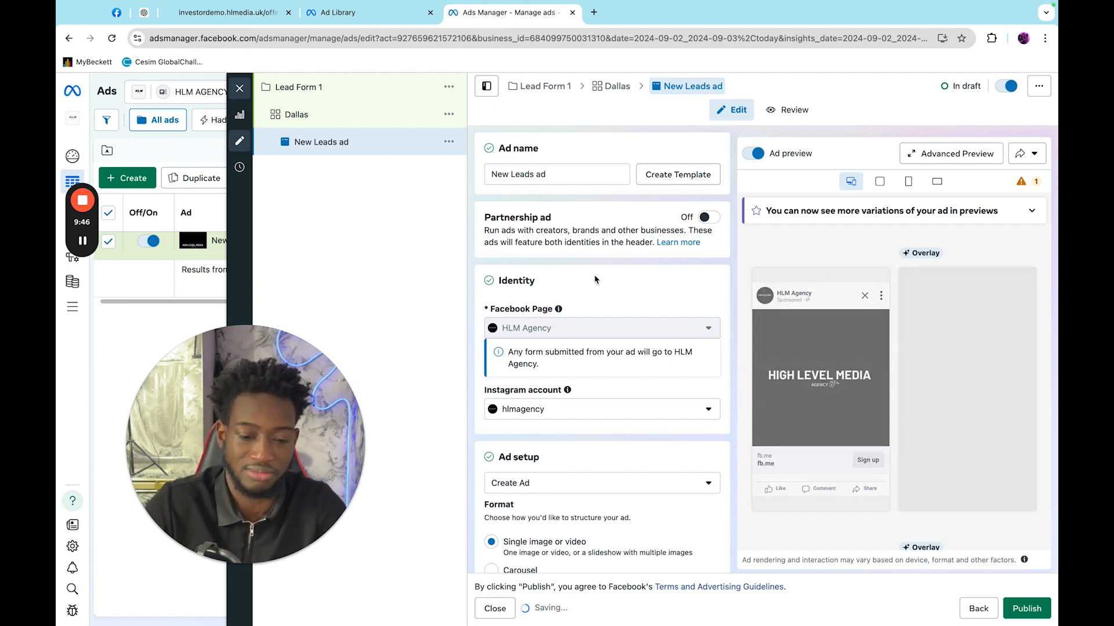
scroll(522, 377, down, 1)
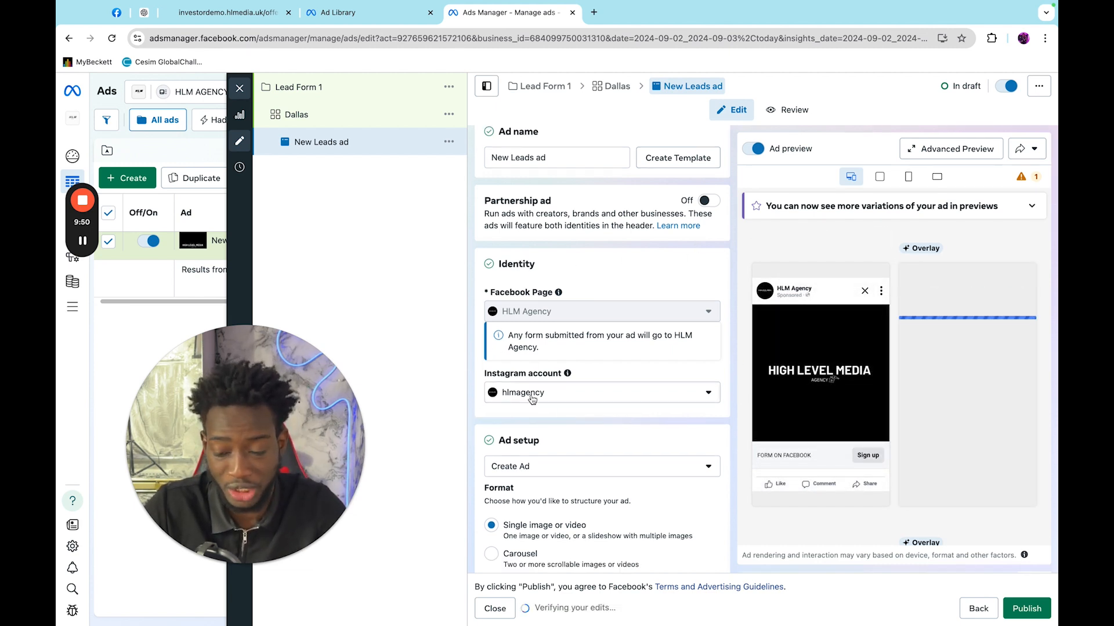
scroll(534, 397, down, 5)
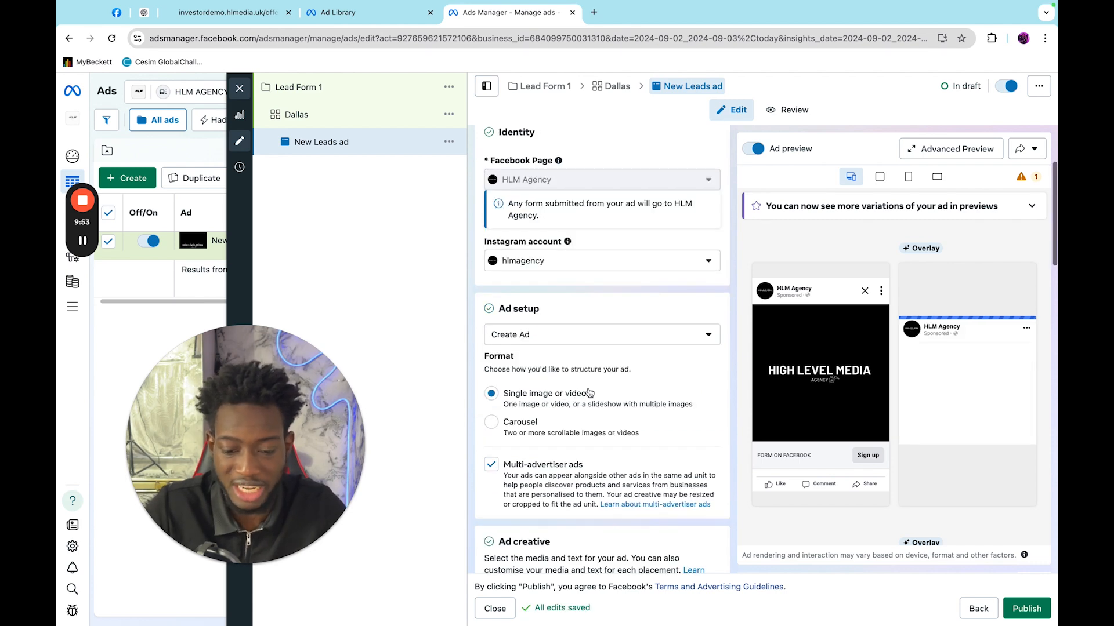
scroll(590, 393, down, 5)
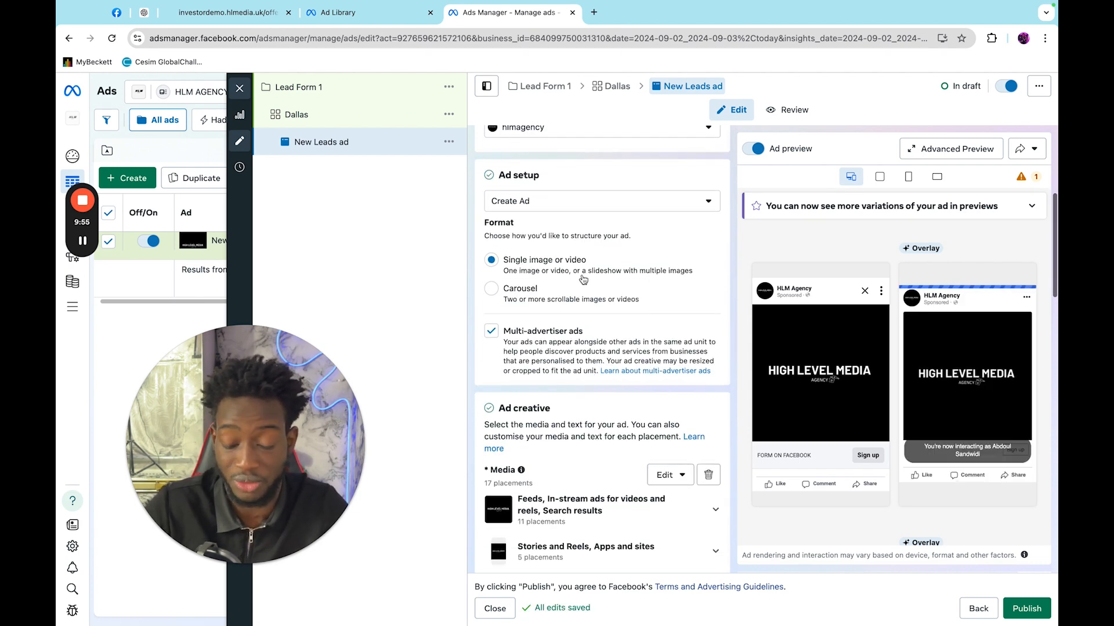
scroll(574, 389, down, 7)
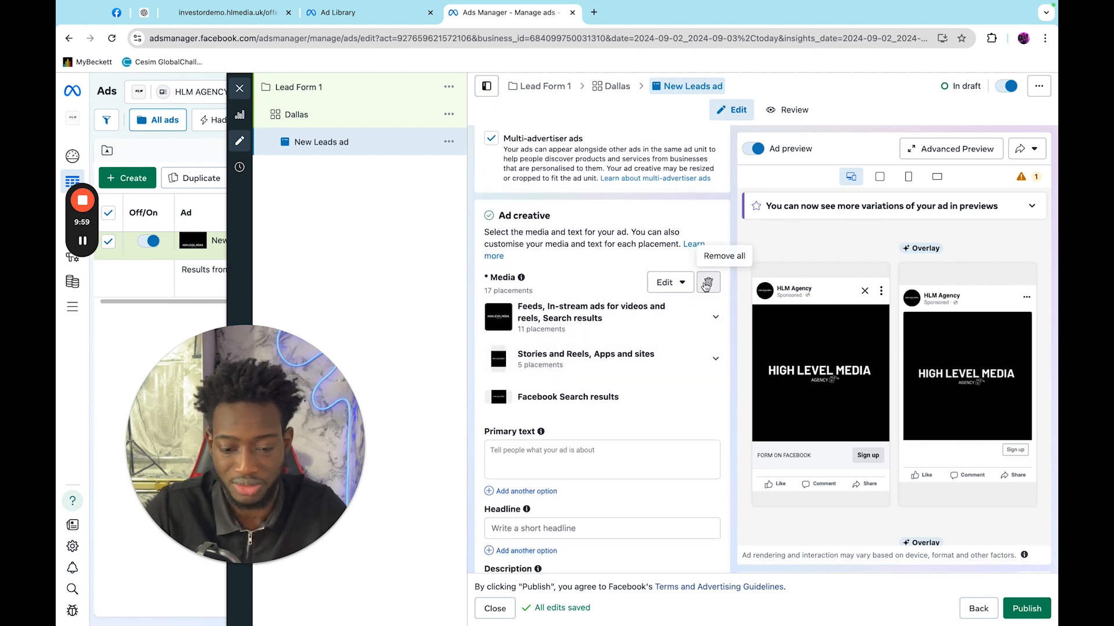
scroll(599, 446, down, 1)
scroll(599, 446, down, 3)
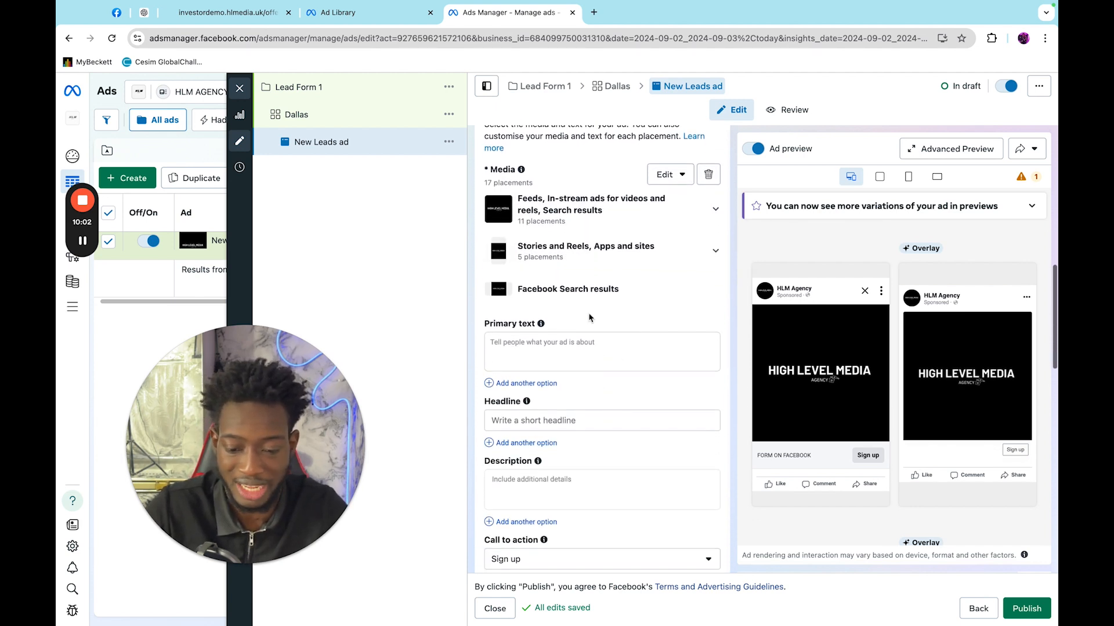
- Enter "Looking to sell your home fast ?" as the ad's headline
click(540, 421)
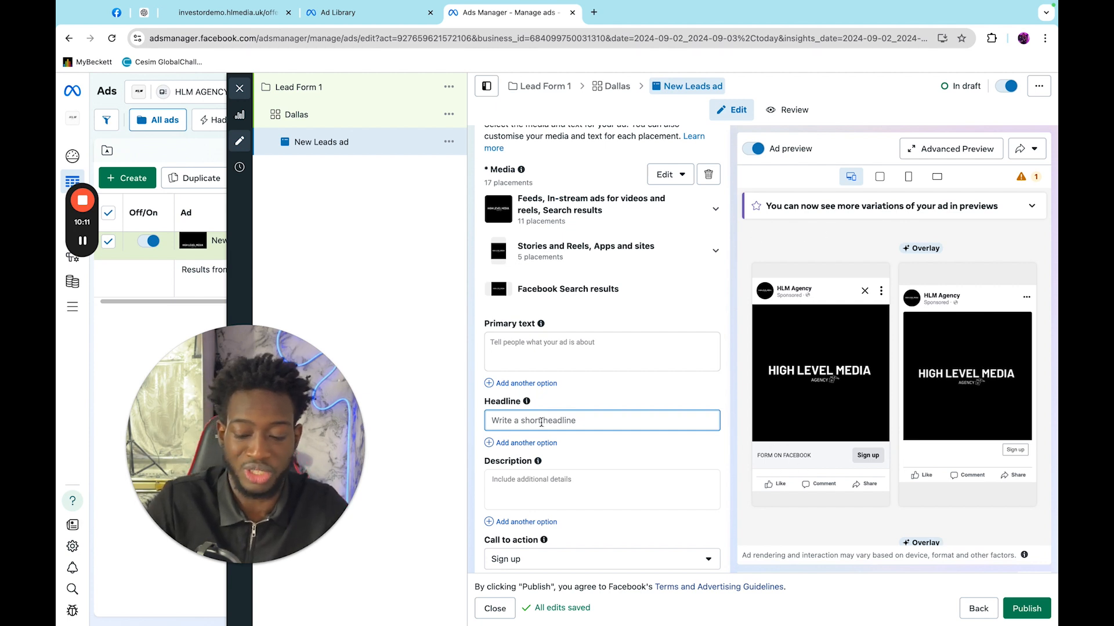
text(Looking to sell your hoe)
key(BackSpace)
text(me fast)
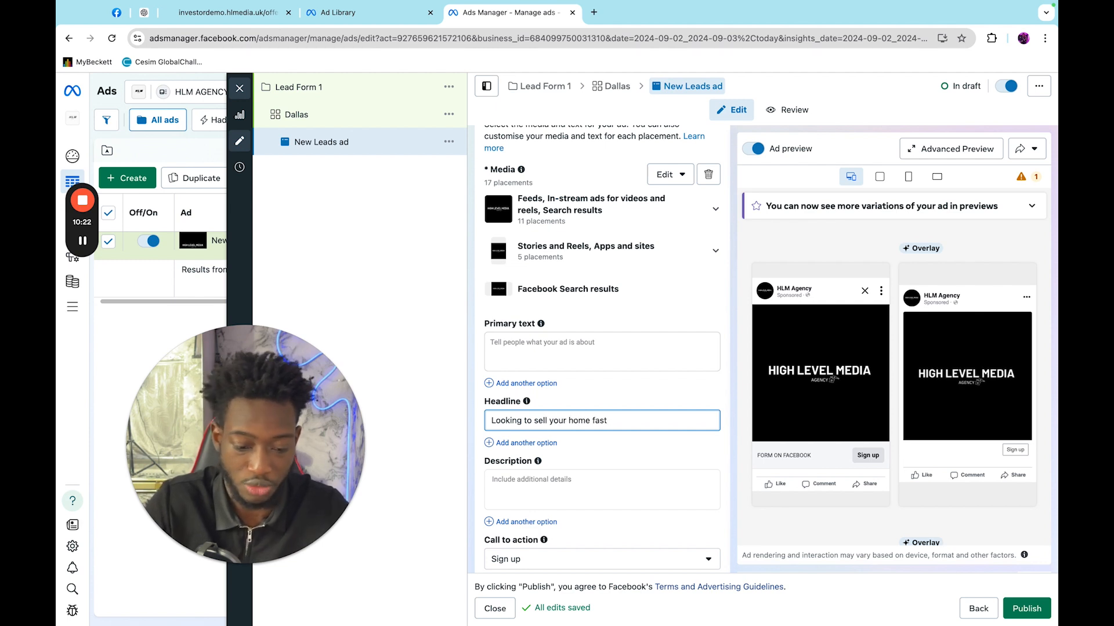
text( ?)
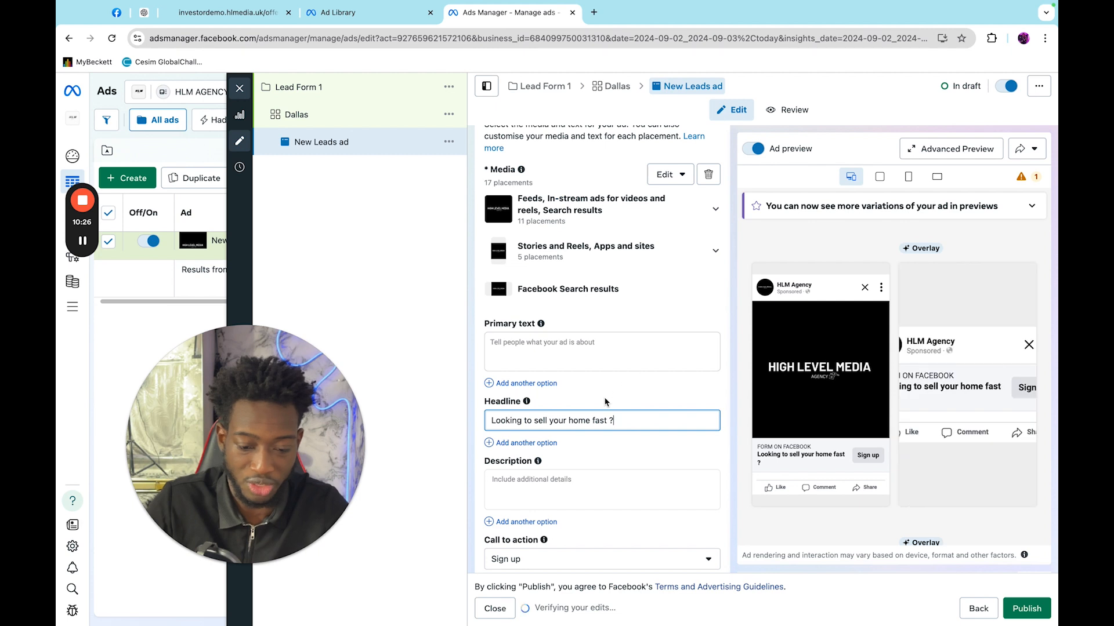
- Leave the ad's description empty and change its call to action to Learn more
click(571, 461)
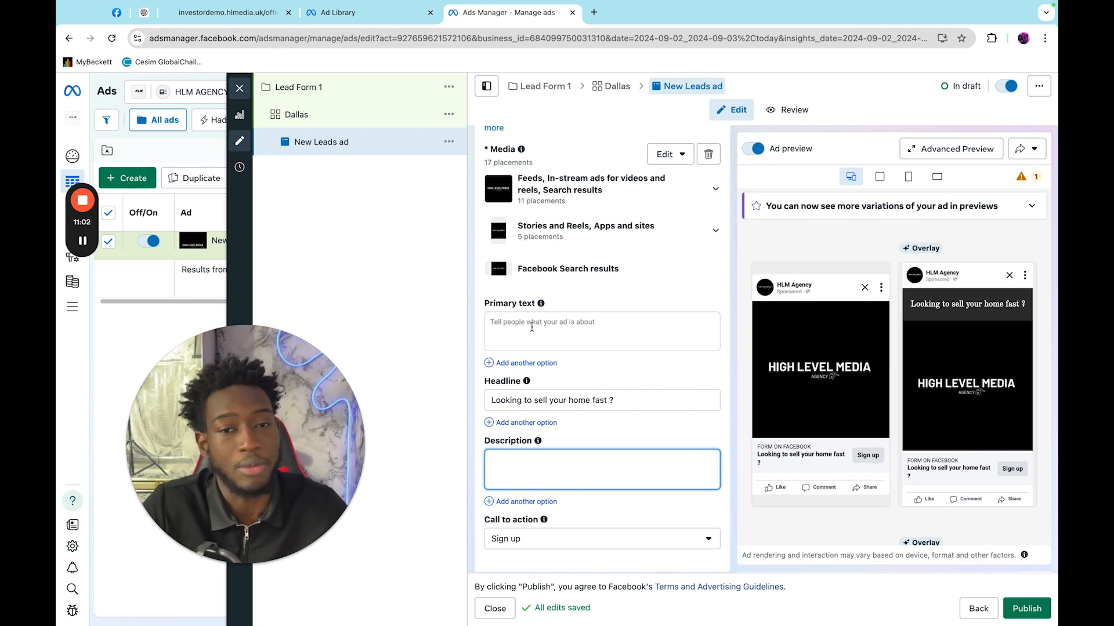
scroll(531, 327, down, 3)
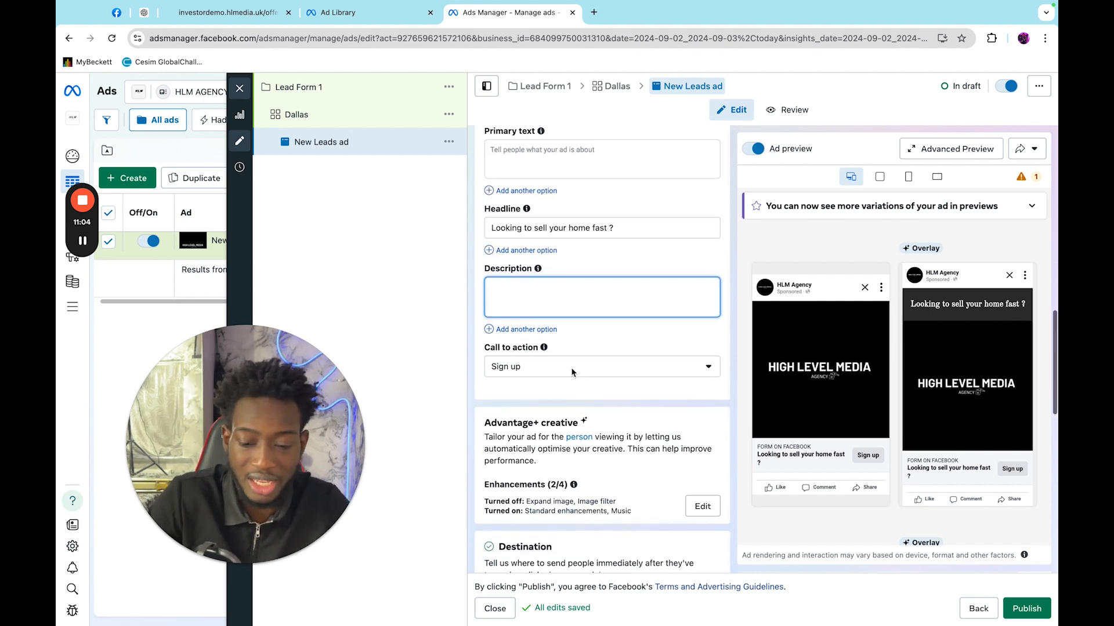
click(571, 369)
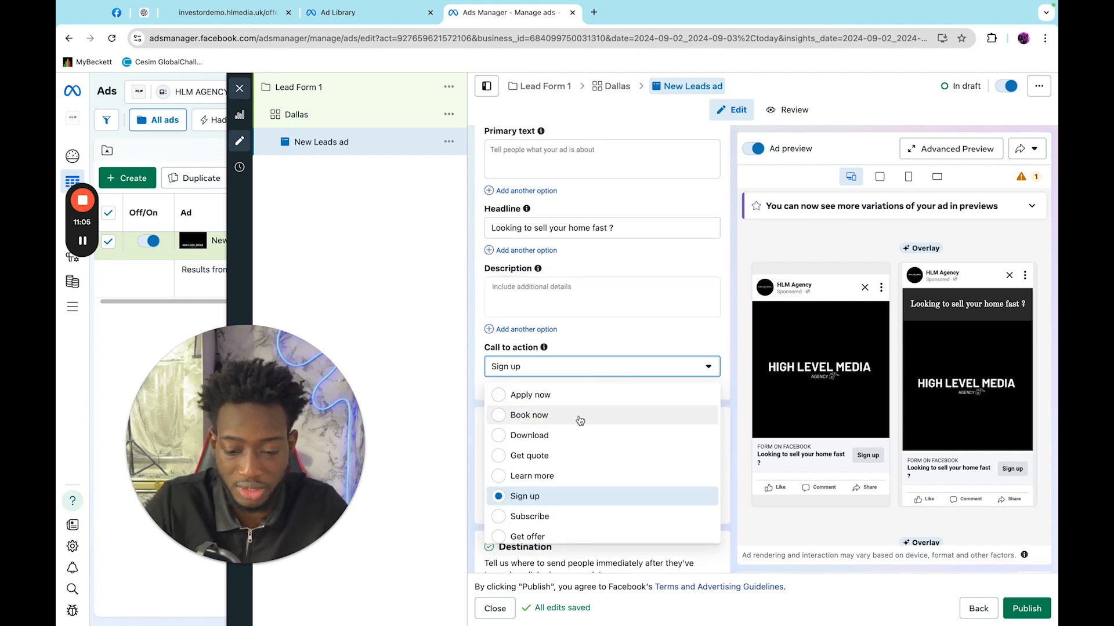
scroll(522, 476, down, 1)
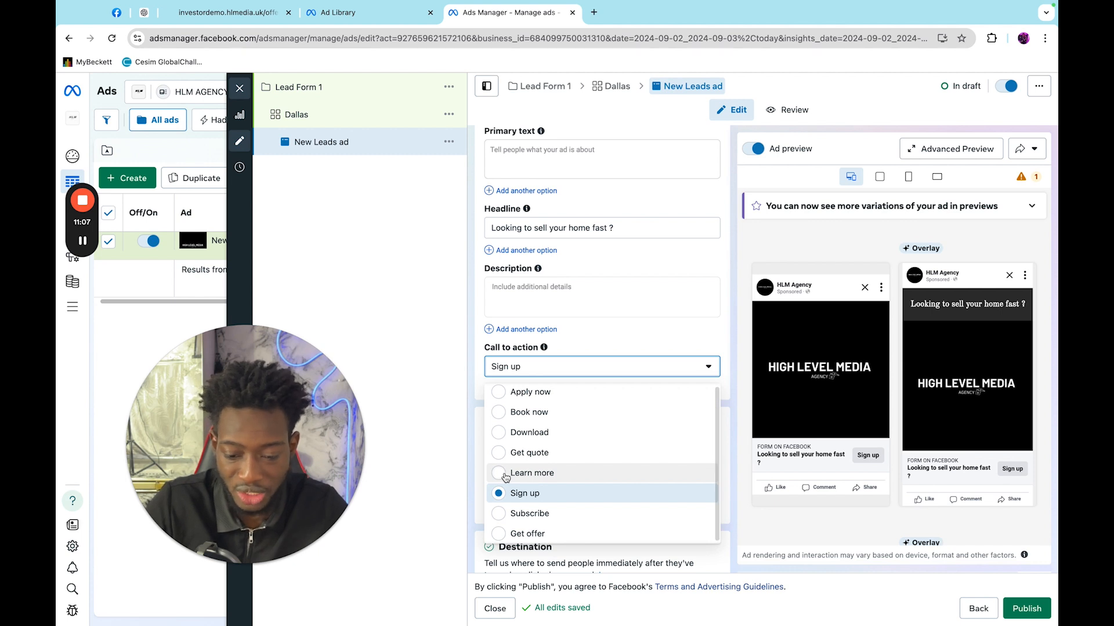
click(505, 474)
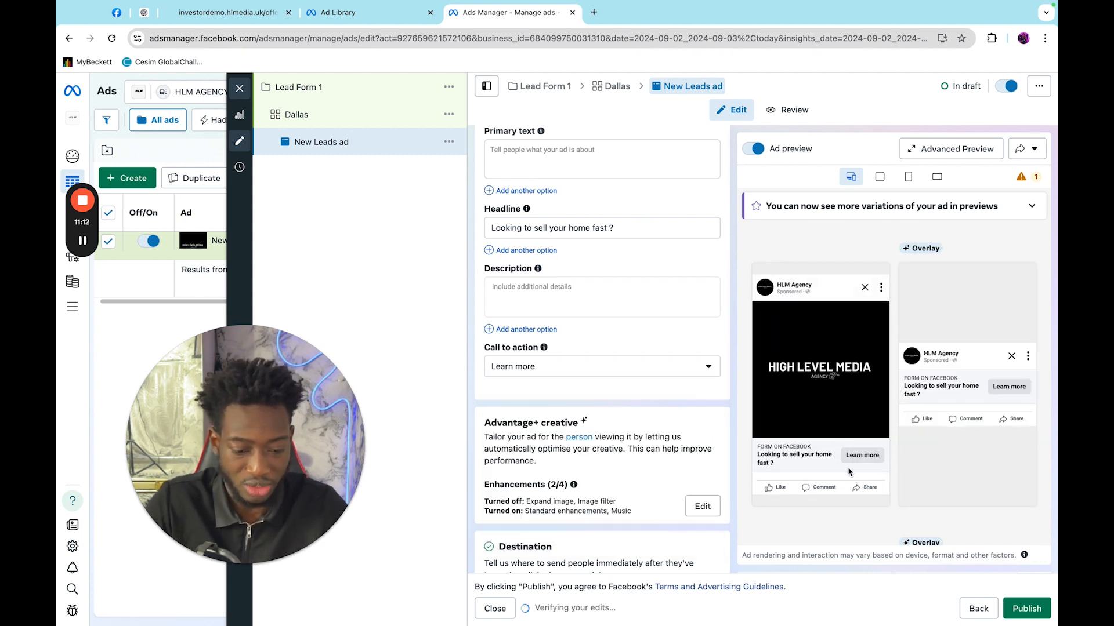
- Start a new instant form for the ad, name it "FB Lead Form YT video Test" and use the More volume form type
scroll(643, 430, down, 3)
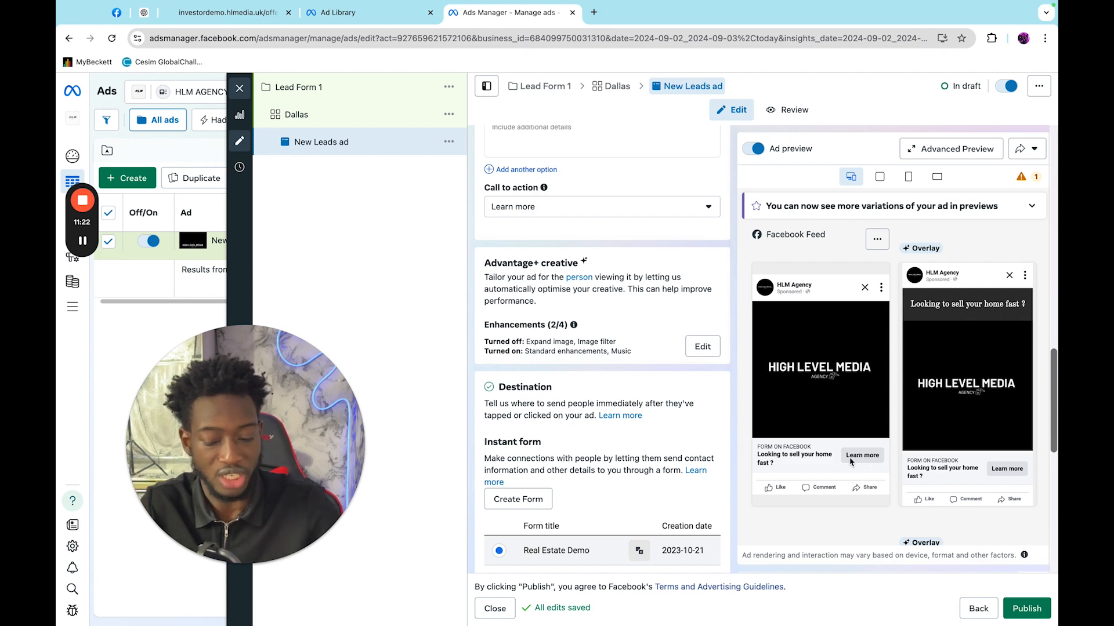
click(513, 503)
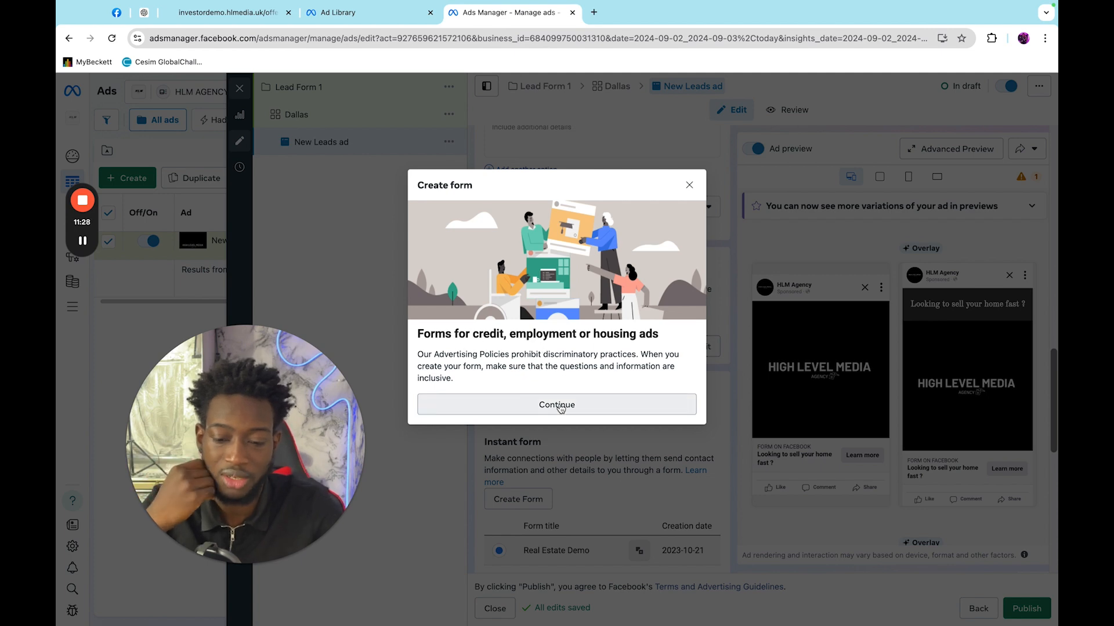
click(558, 406)
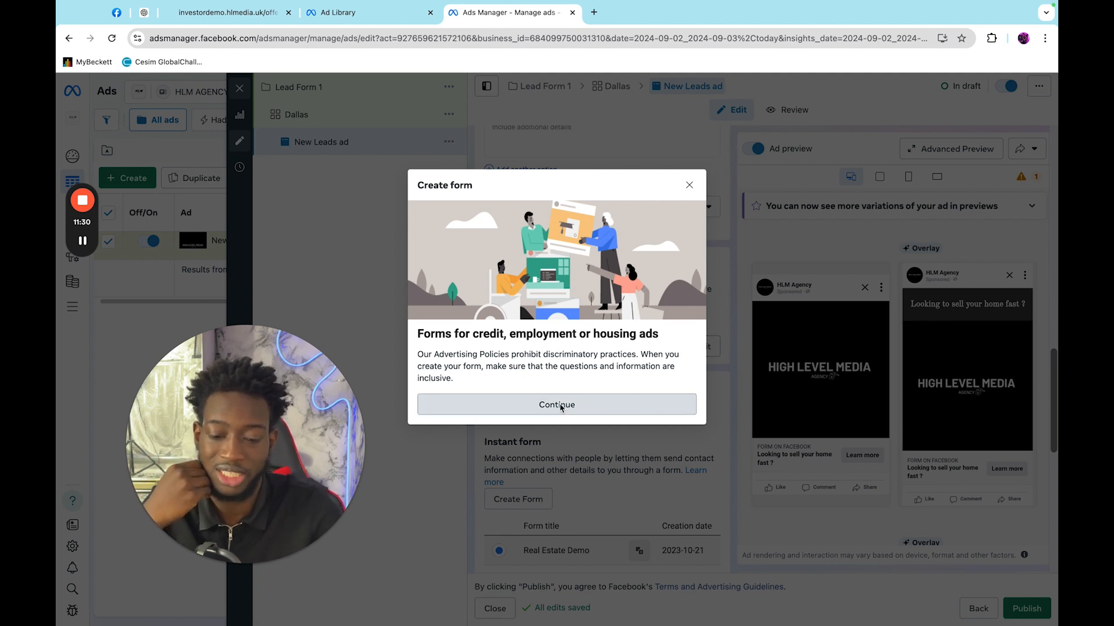
click(473, 293)
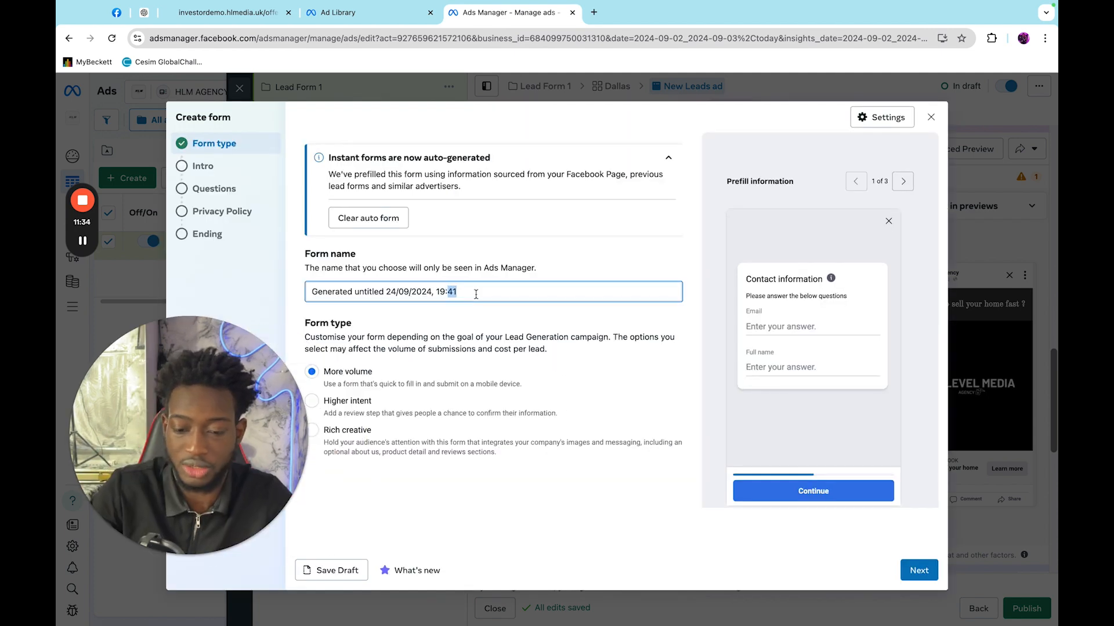
key(ctrl+a)
click(474, 294)
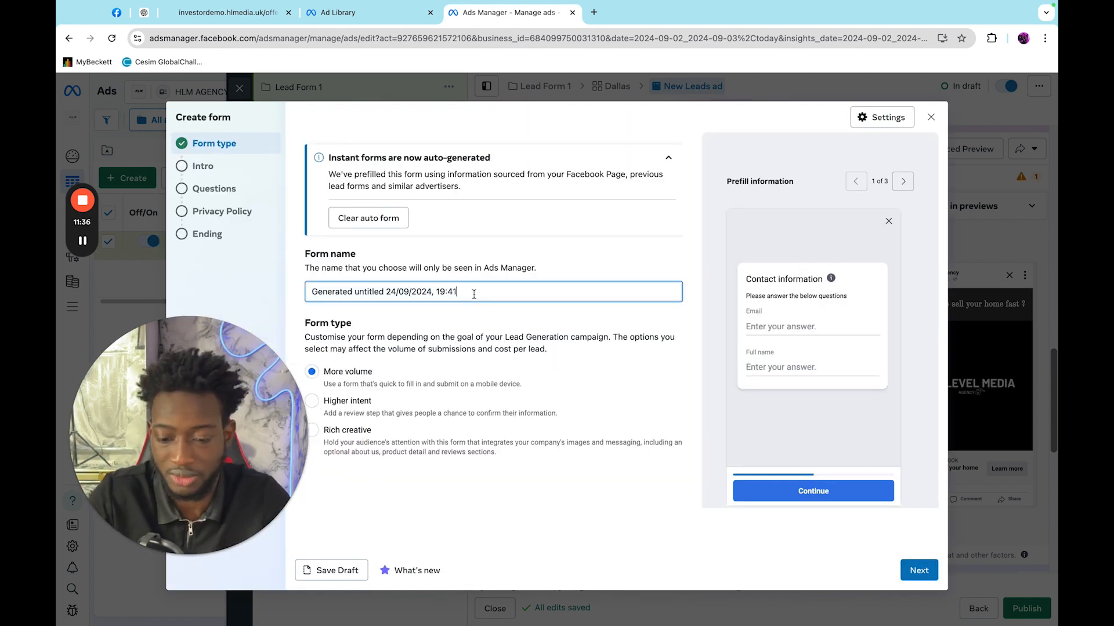
drag(458, 293, 313, 295)
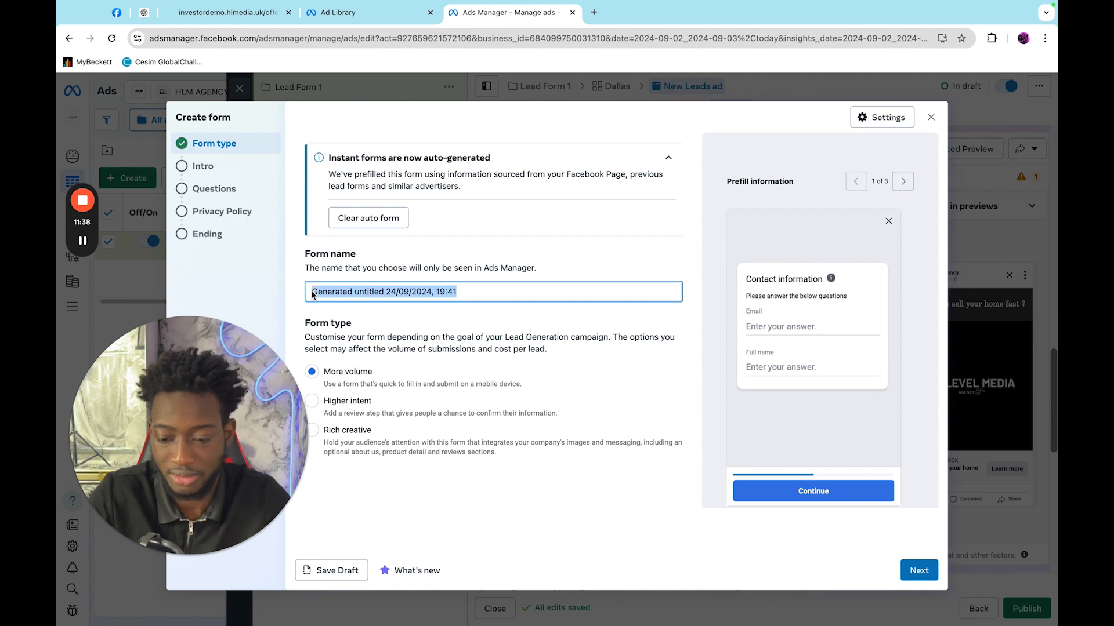
text(FB )
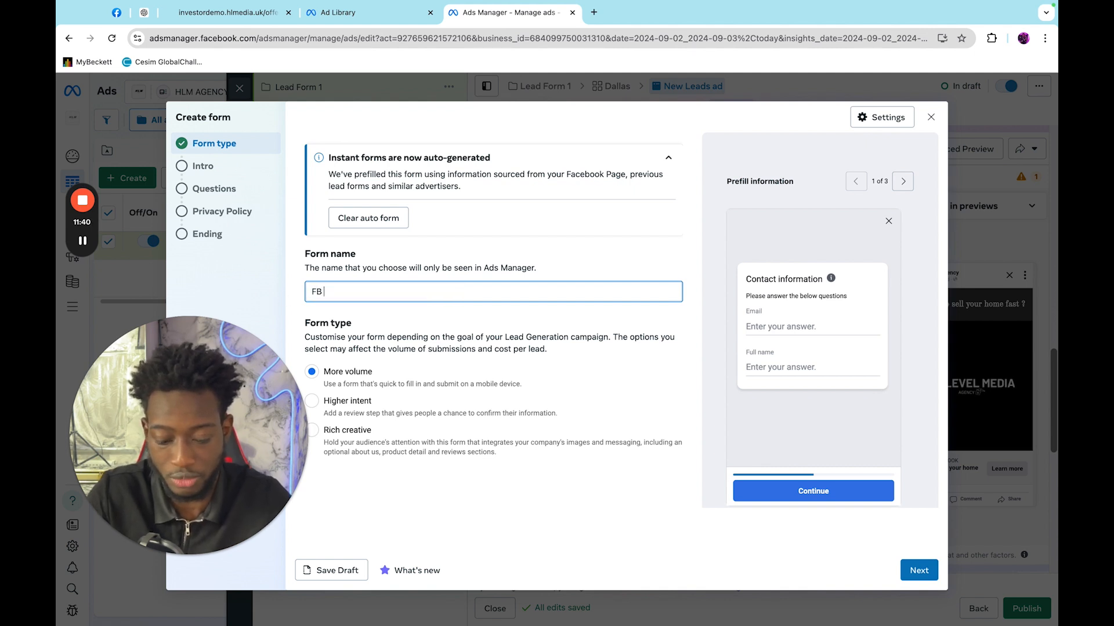
text(Lead Form )
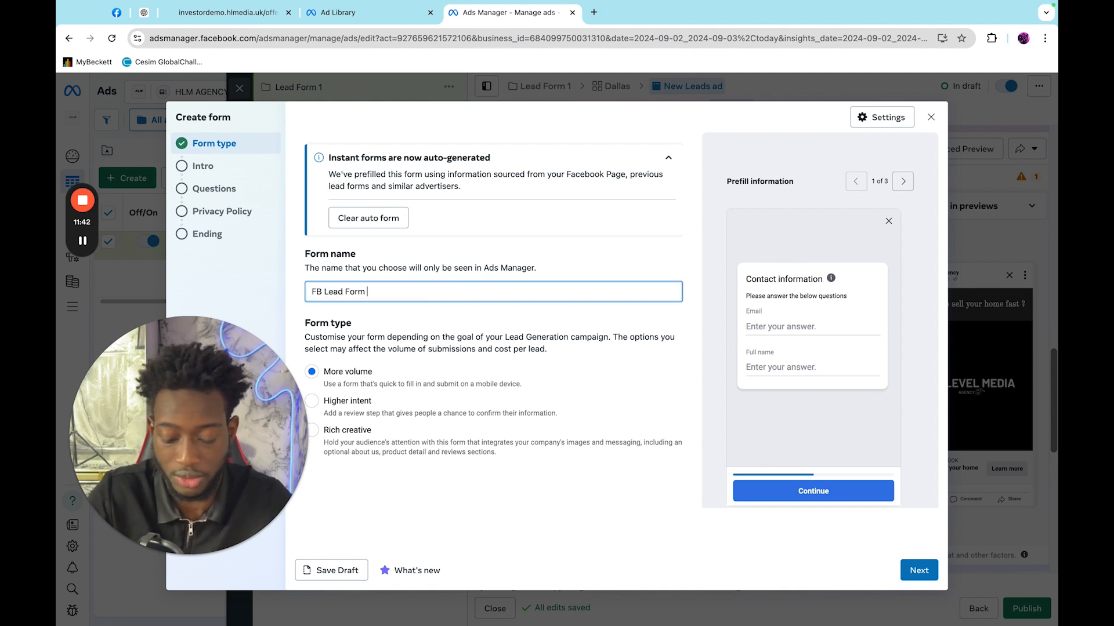
text(YT video Test)
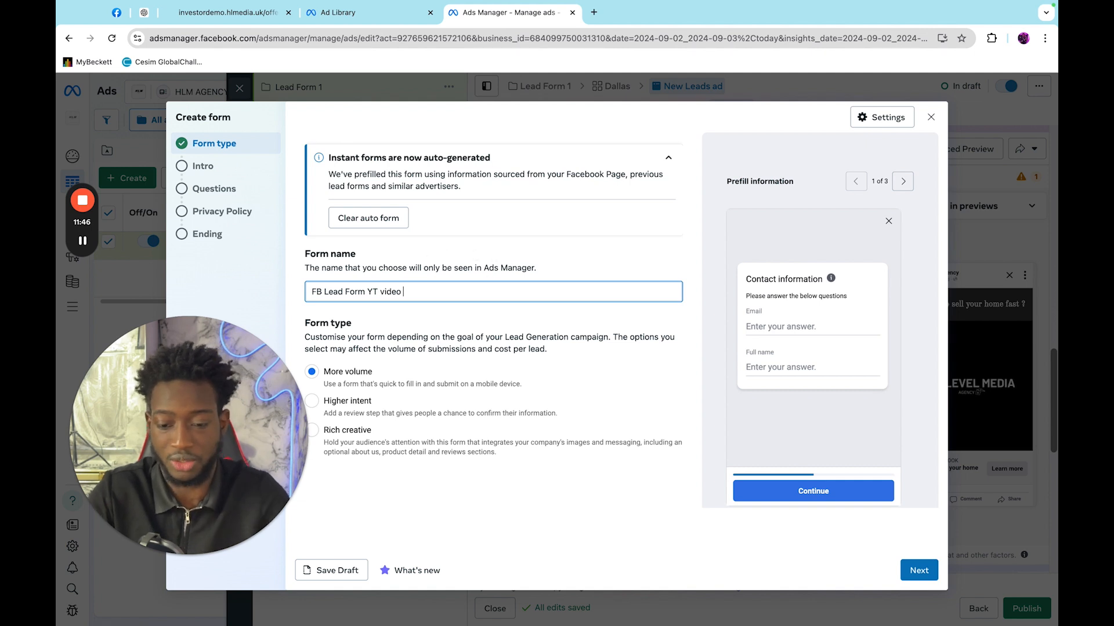
click(344, 385)
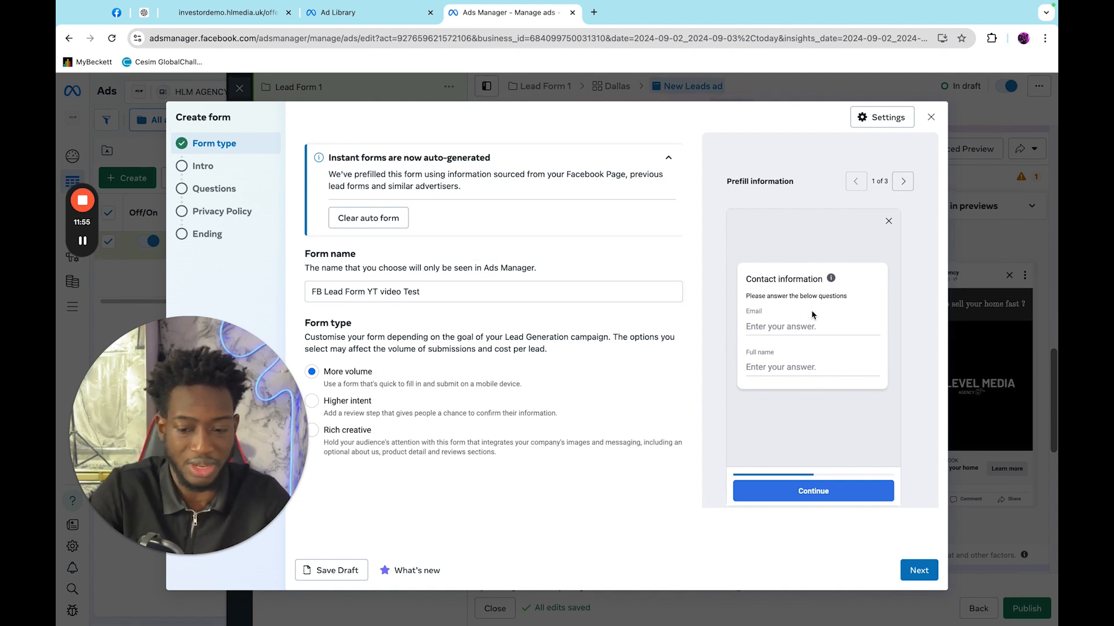
- Leave the form intro's background image and greeting switched off and continue to the questions
click(919, 570)
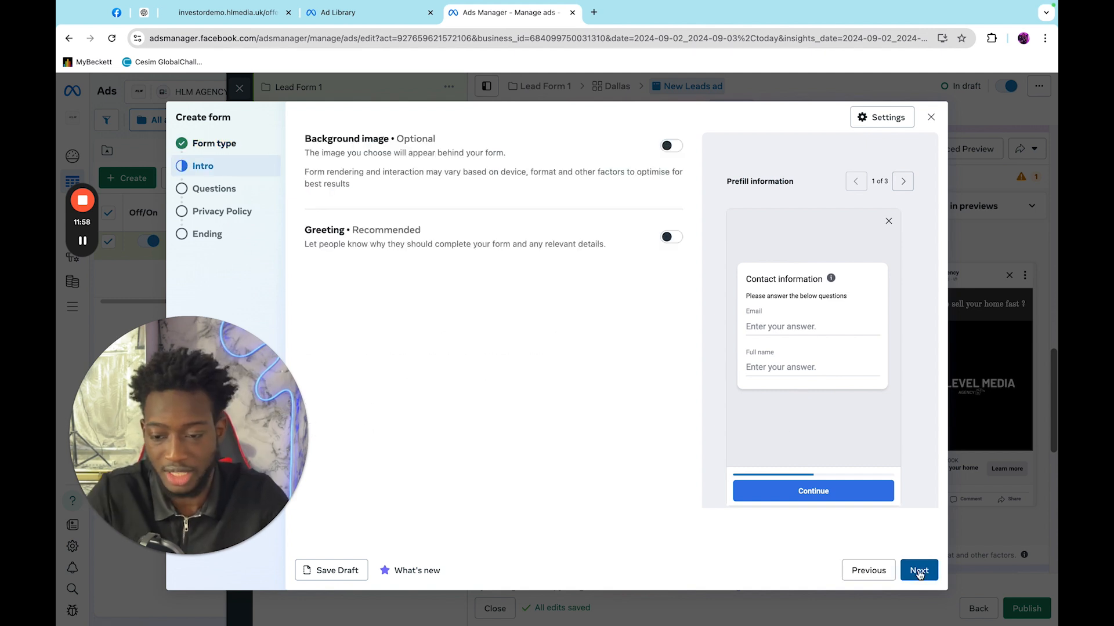
click(669, 146)
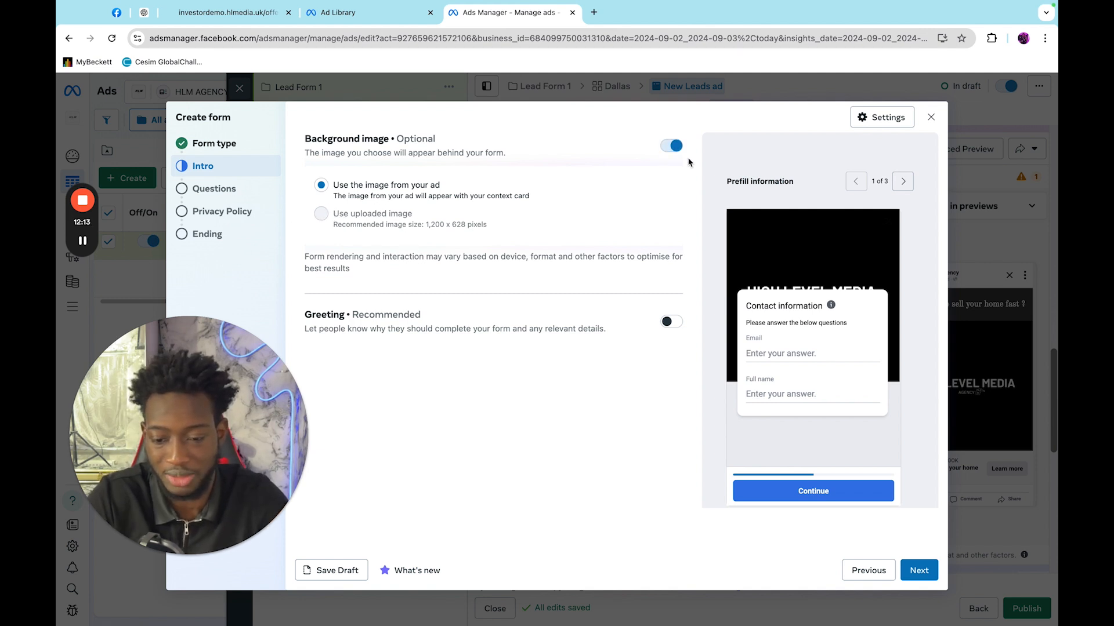
click(672, 147)
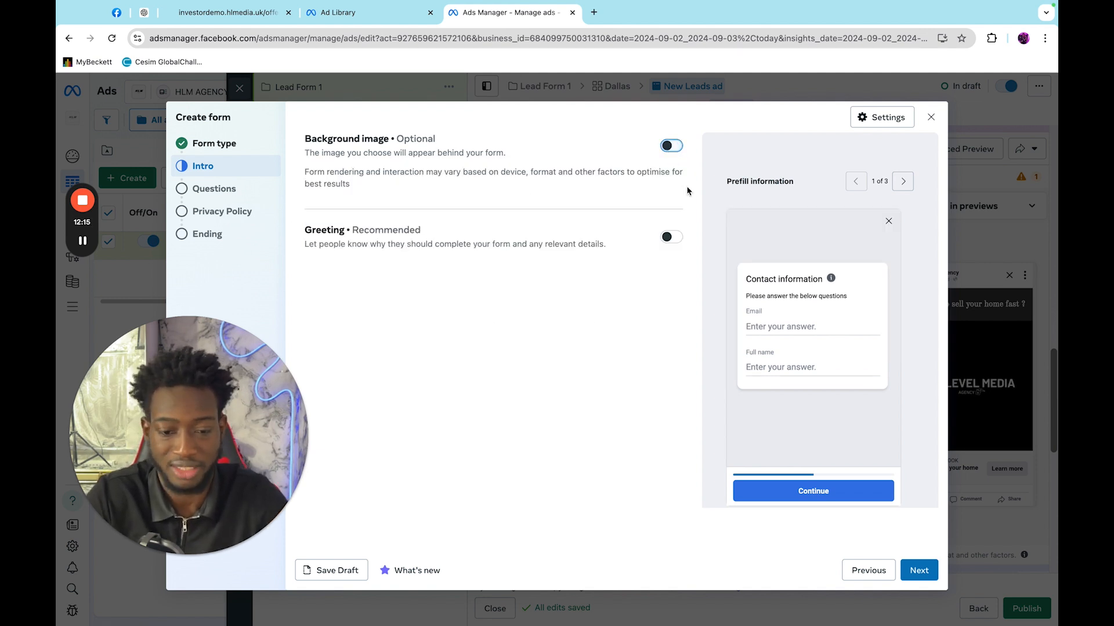
click(917, 572)
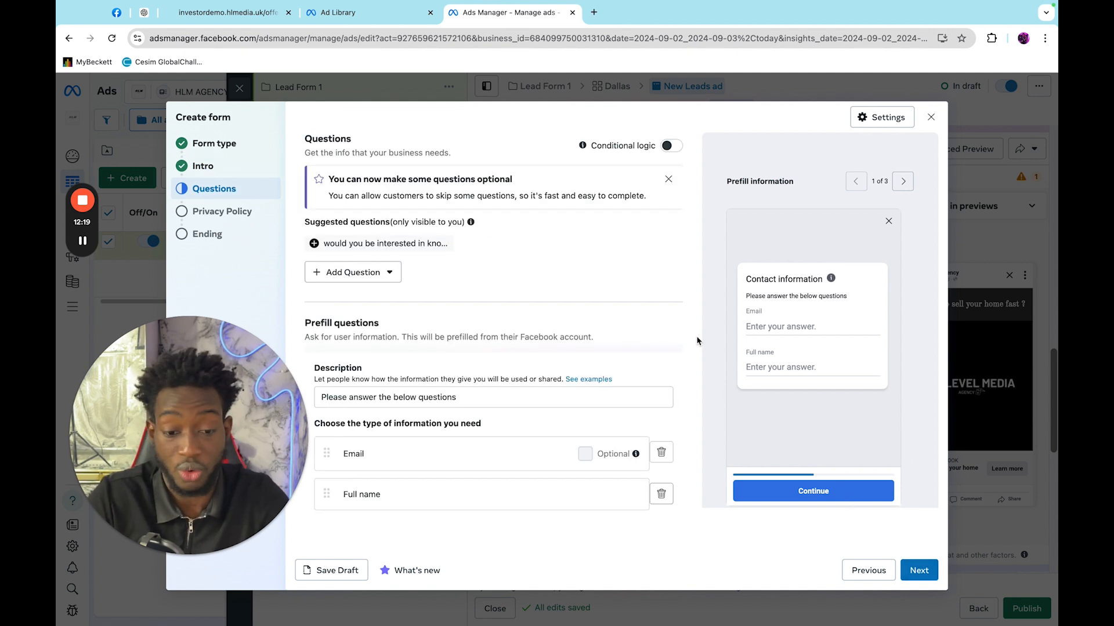
- Add a multiple-choice question to the form reading "How soon are you looking to sell ?"
scroll(492, 333, down, 2)
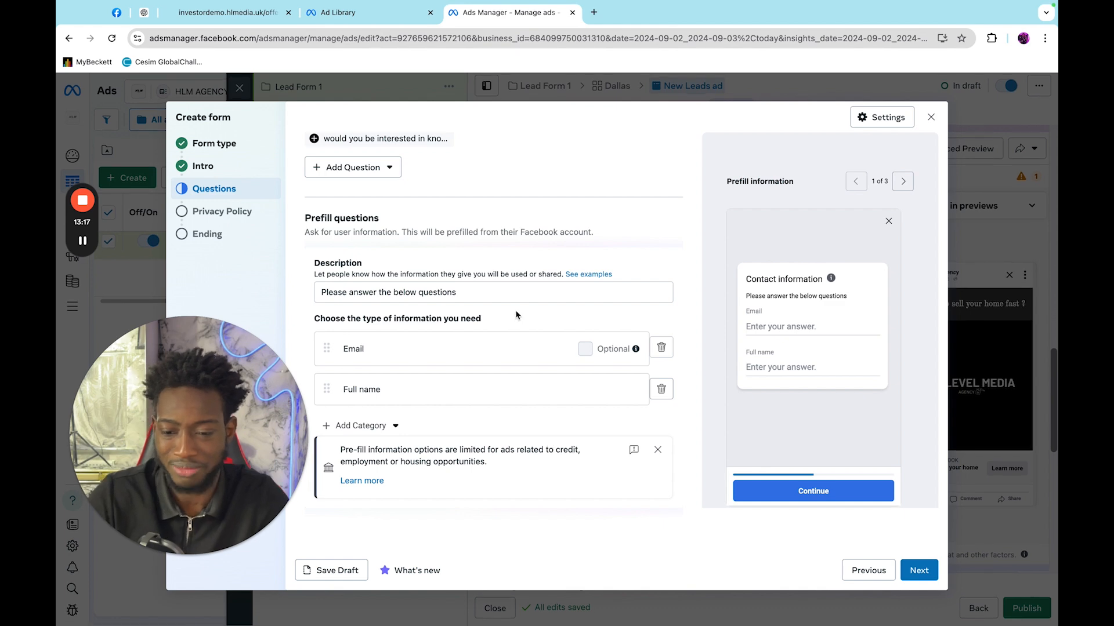
click(361, 170)
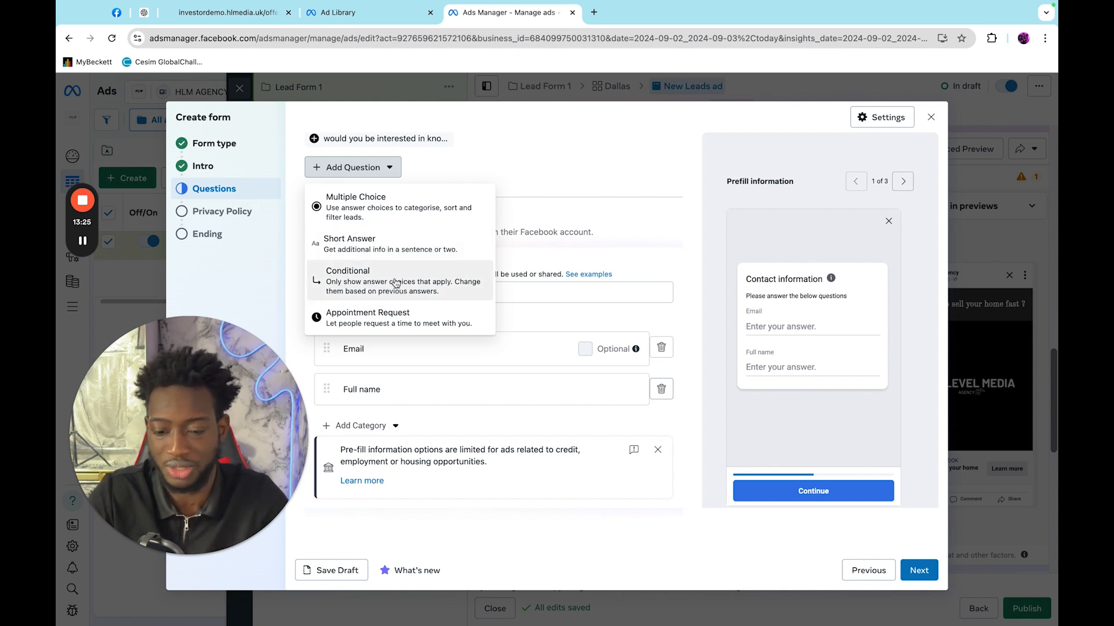
click(392, 209)
text(How )
text(so)
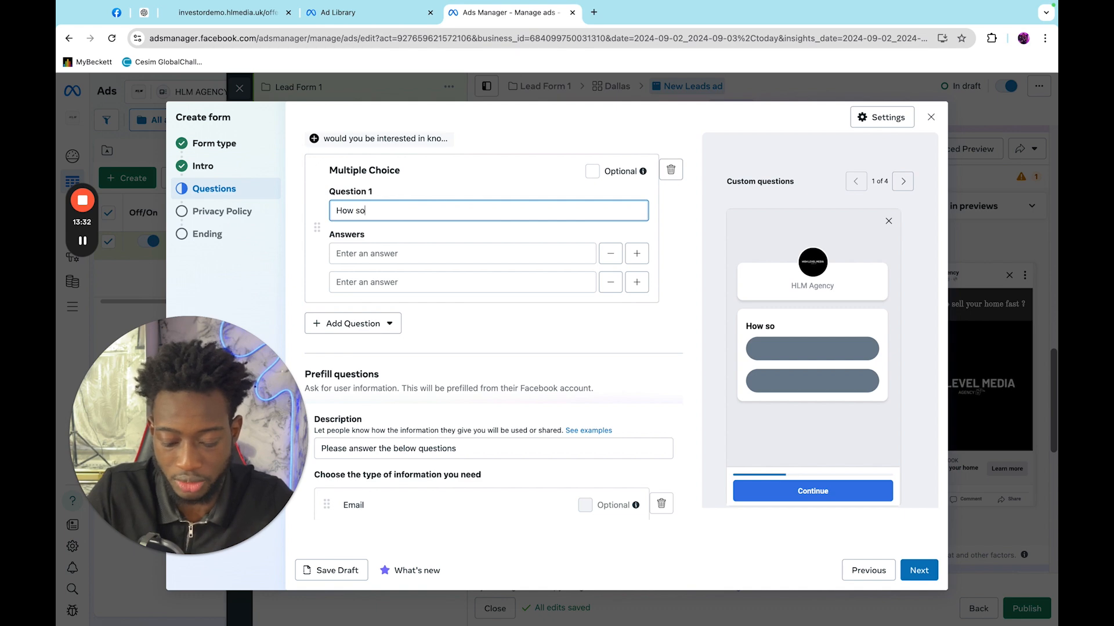
text(on are you )
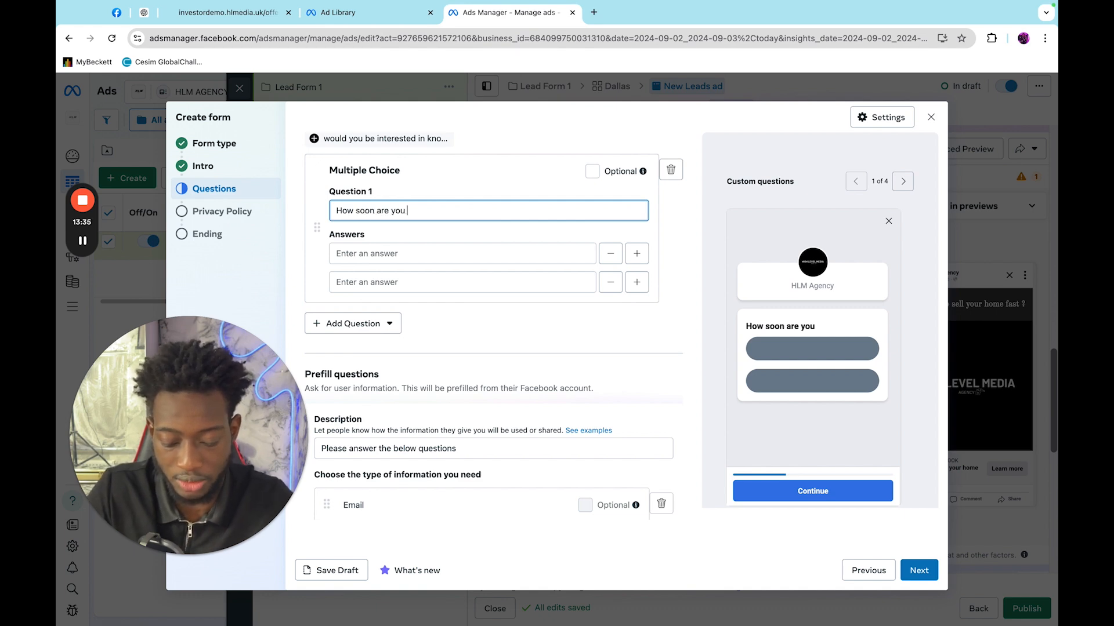
text(looking to sel)
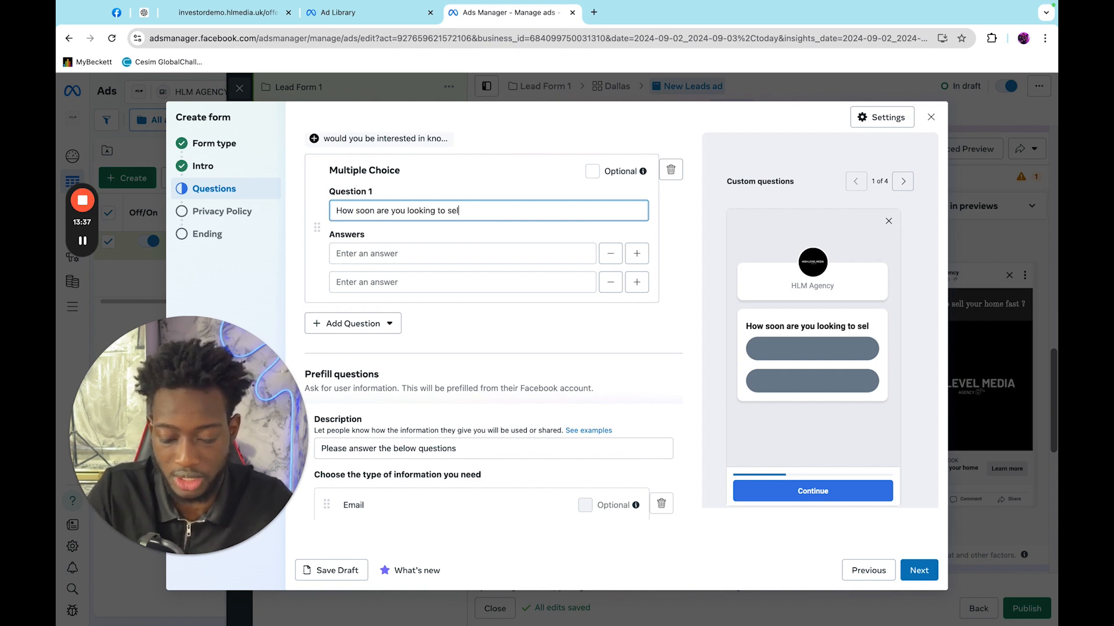
- Give the selling-timeframe question the four answers "Asap", "1-3 months", "3-6 months" and "12 months +"
click(420, 251)
text(Asap)
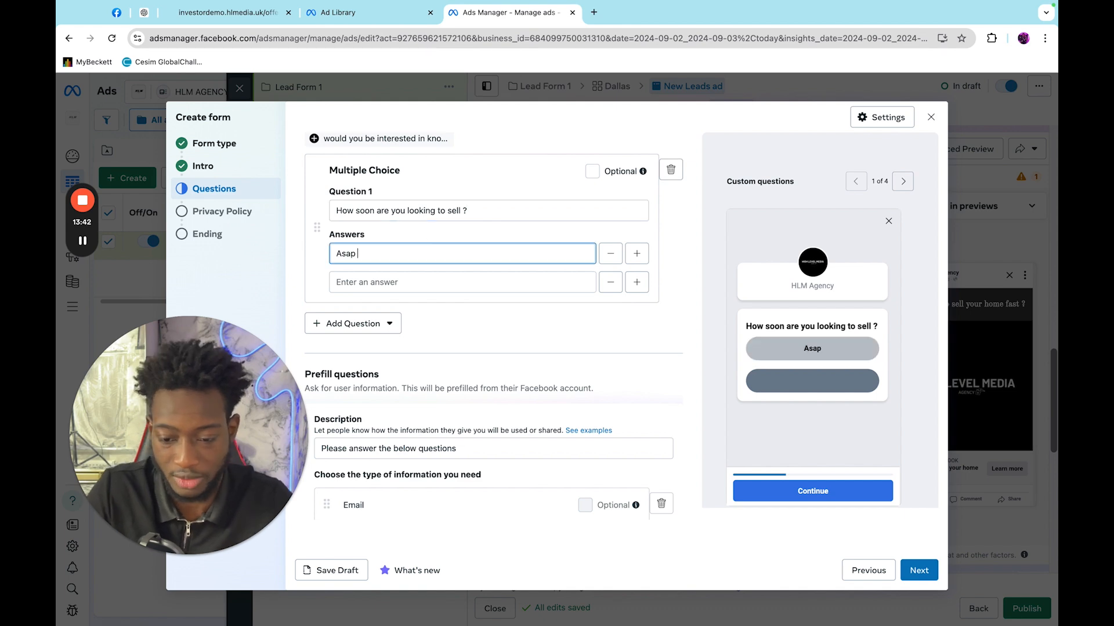
click(420, 282)
text(1-3)
text(months)
click(636, 282)
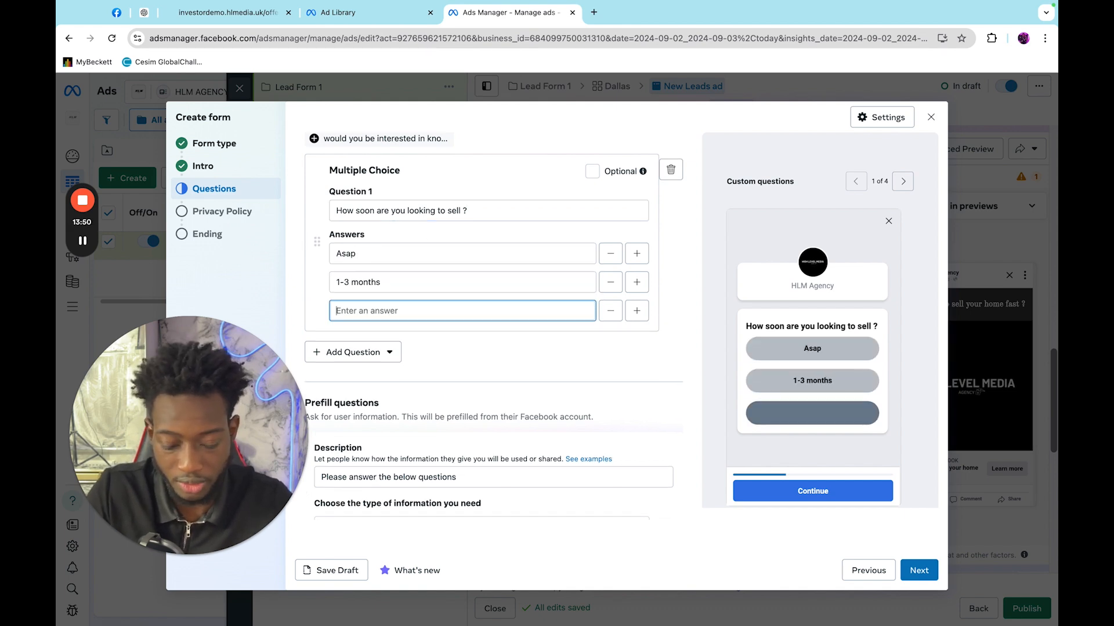
text(3-6 mont)
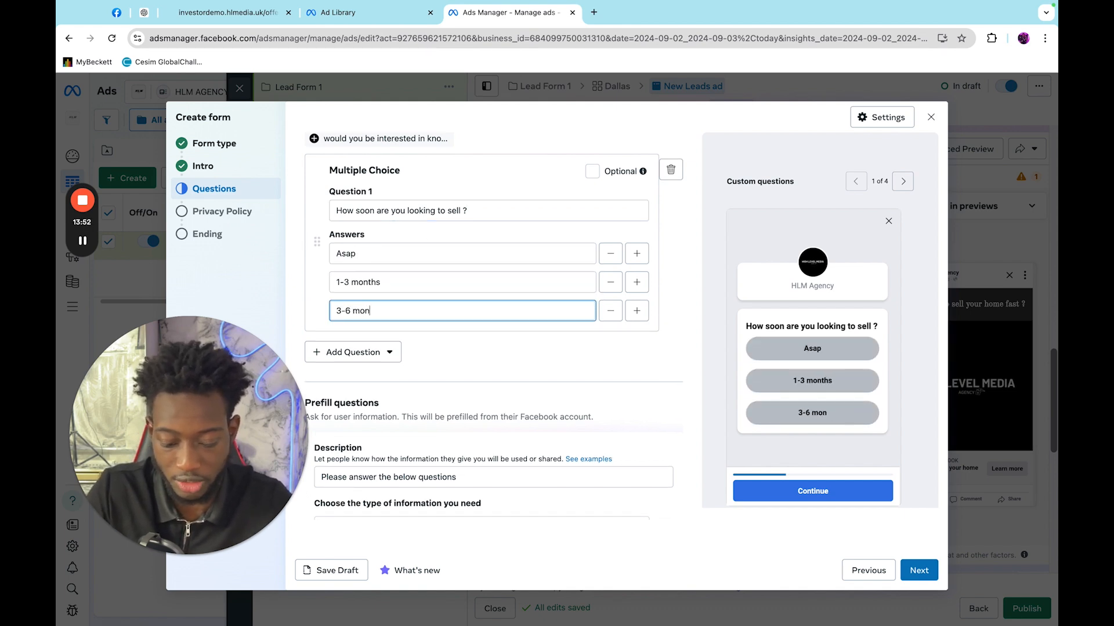
click(636, 310)
text(12 month)
text(s +)
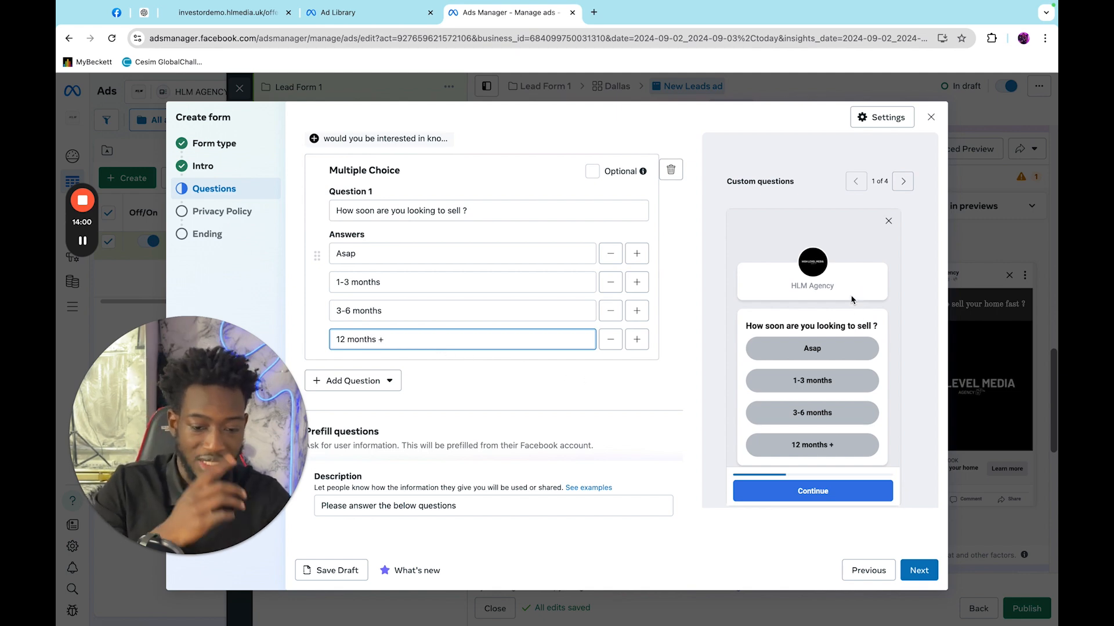
- Add a second multiple-choice question, "Is the property listed ?", with the answers "Yes" and "No"
scroll(857, 309, down, 1)
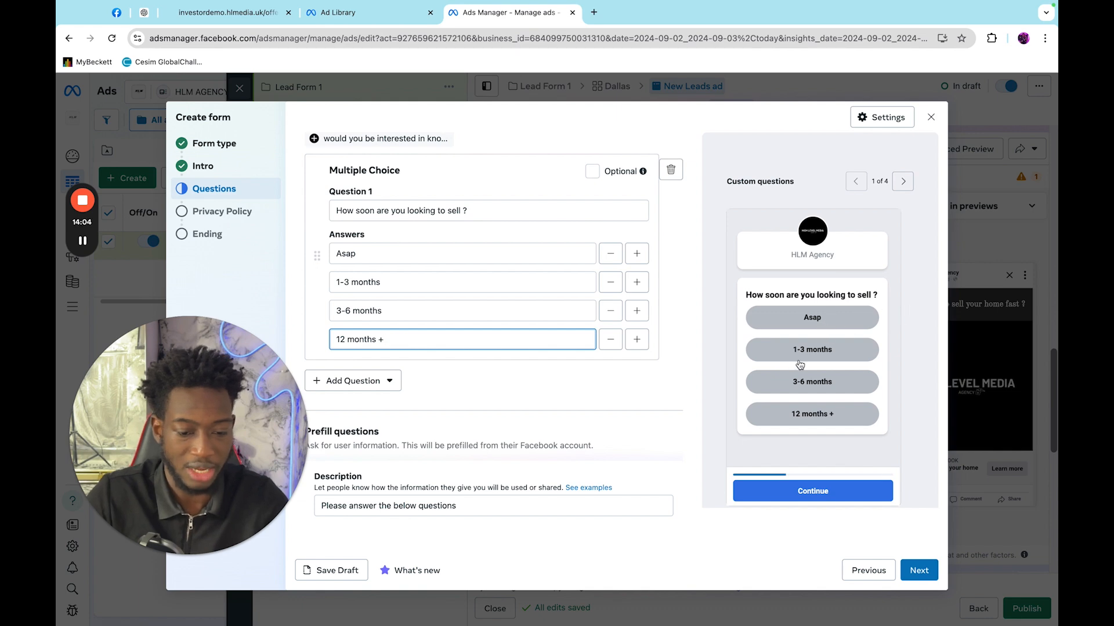
scroll(593, 329, down, 1)
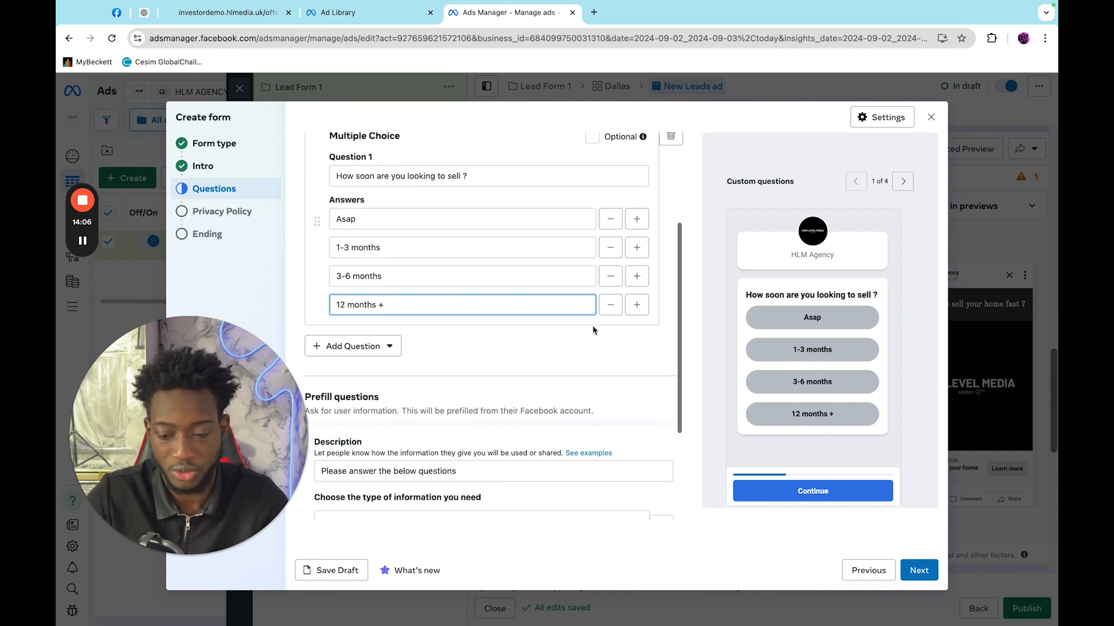
scroll(593, 329, down, 5)
click(351, 168)
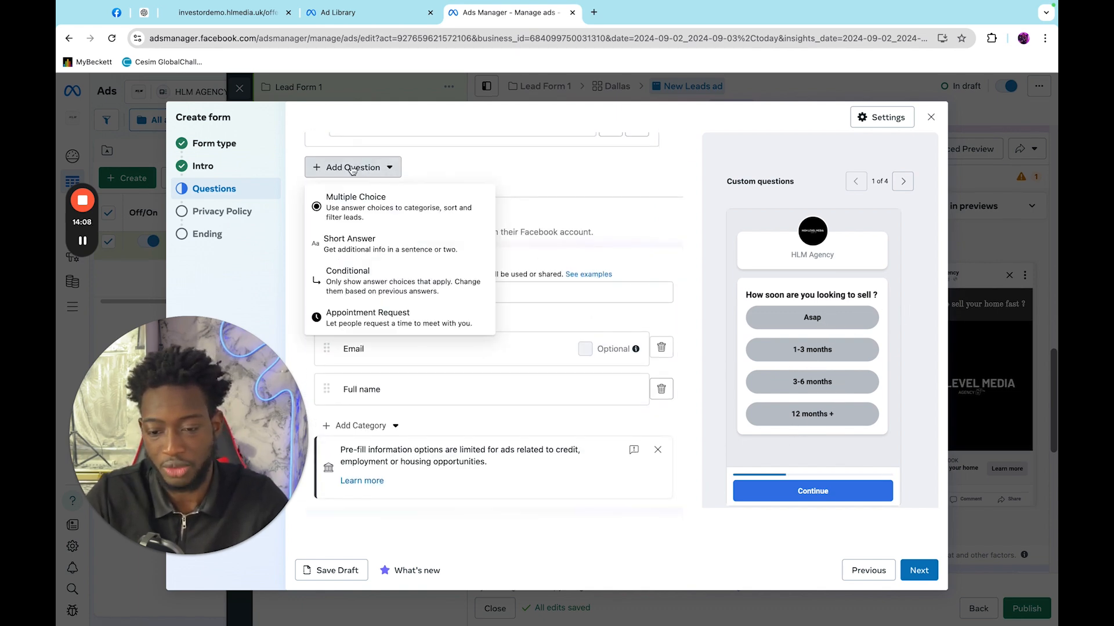
click(400, 207)
text(Is )
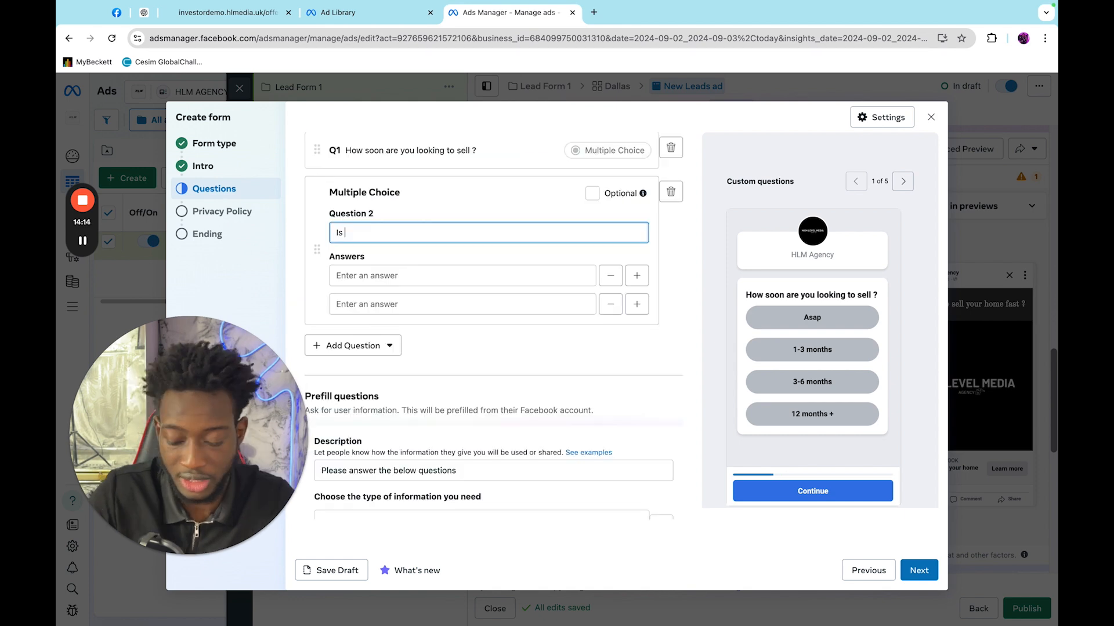
text(the property listed ?)
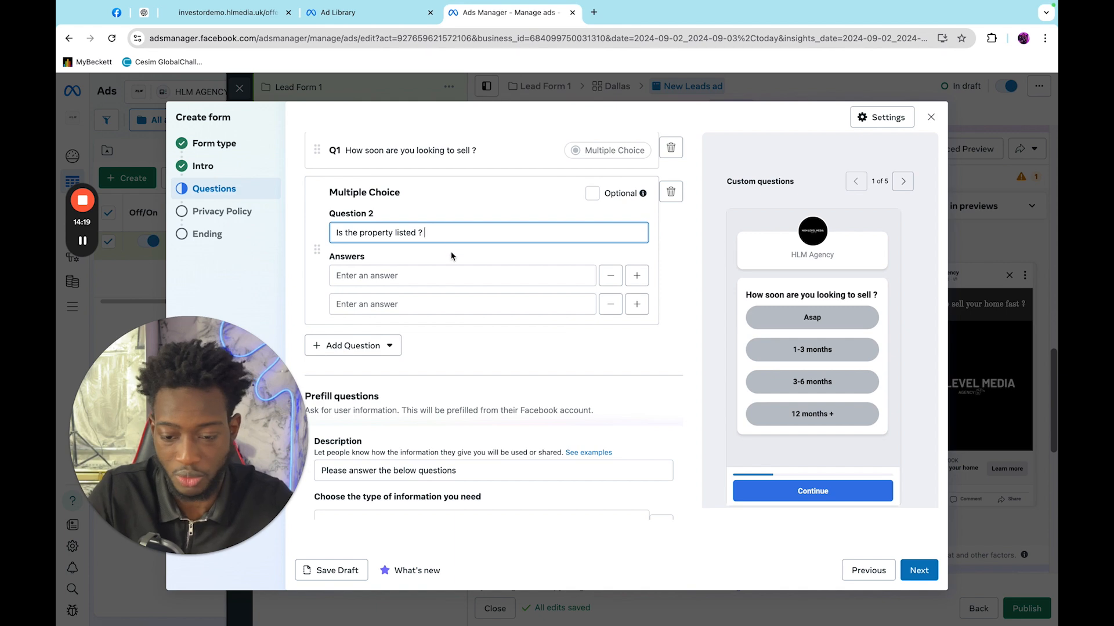
click(435, 275)
text(Yes)
click(430, 302)
text(No)
- Page through the form preview to check the custom questions and the contact information page
scroll(777, 393, down, 2)
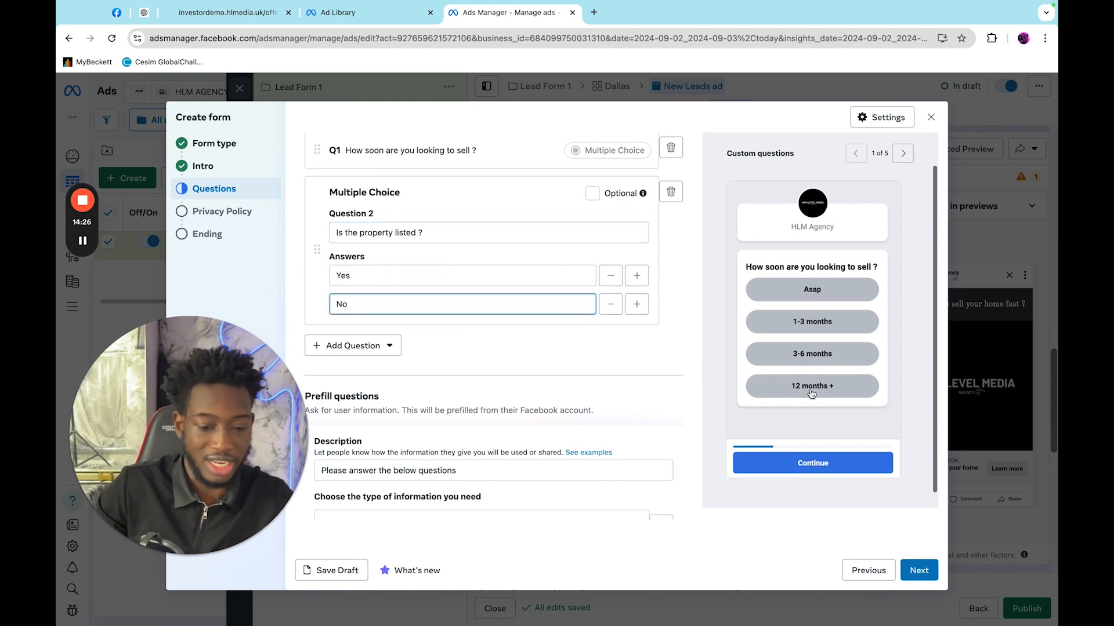
scroll(880, 234, up, 2)
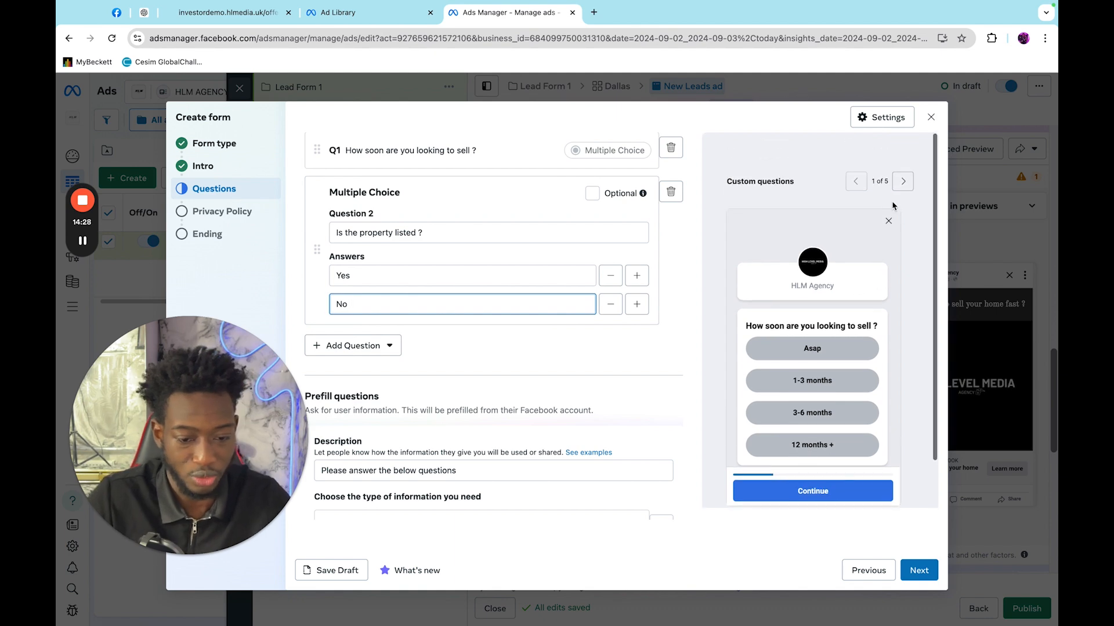
click(902, 181)
- Order the prefill fields as Full name, Email and Phone number, keep them required, and continue to the privacy policy
scroll(701, 256, down, 4)
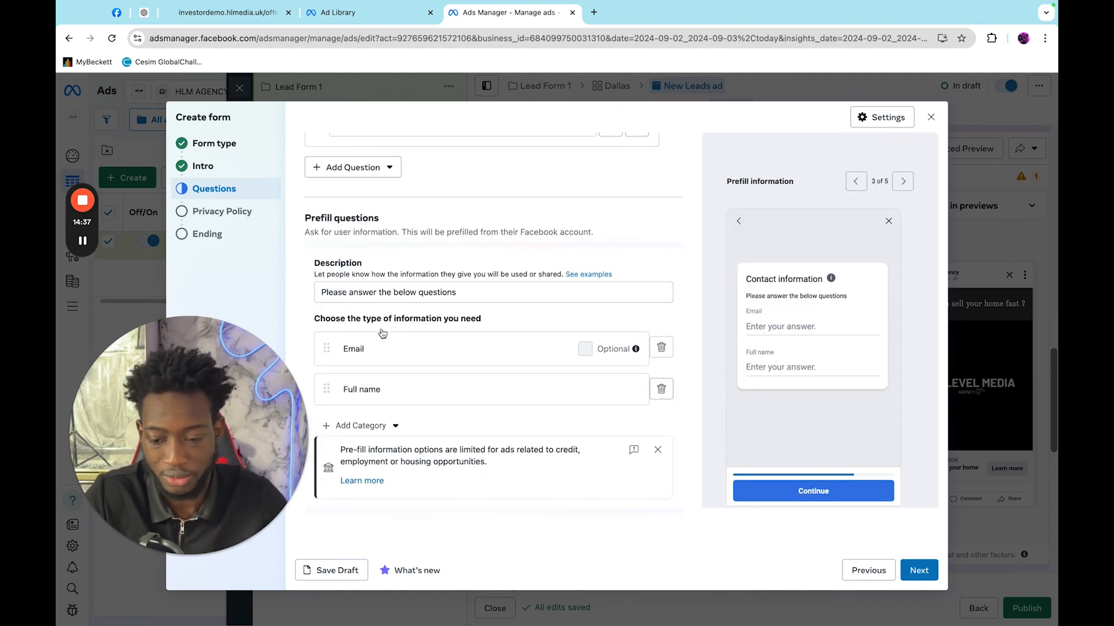
drag(326, 349, 324, 395)
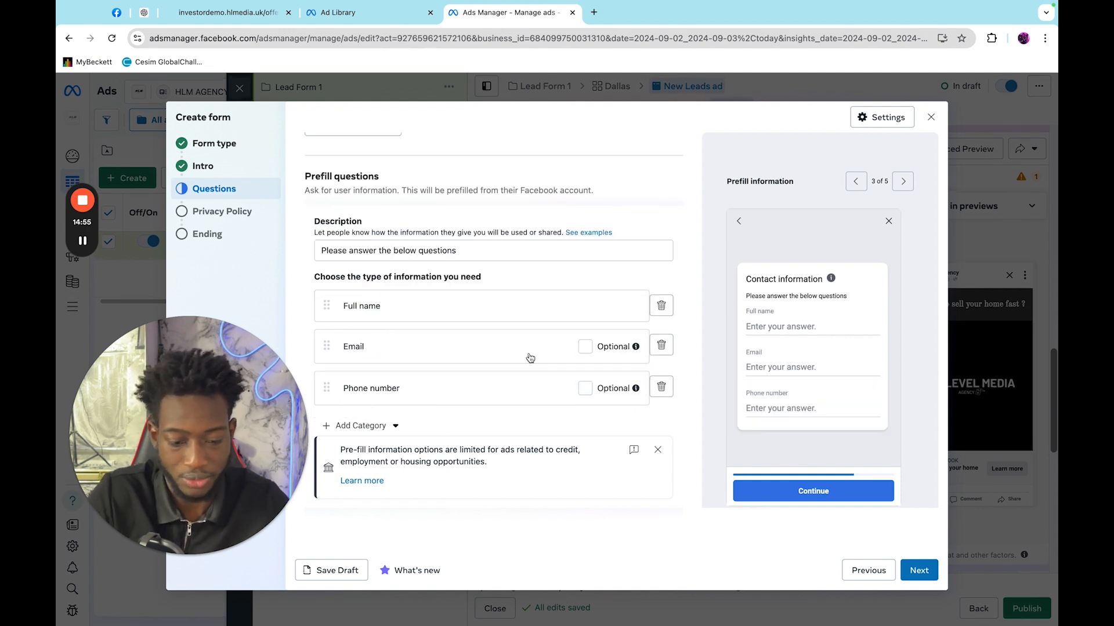
click(585, 347)
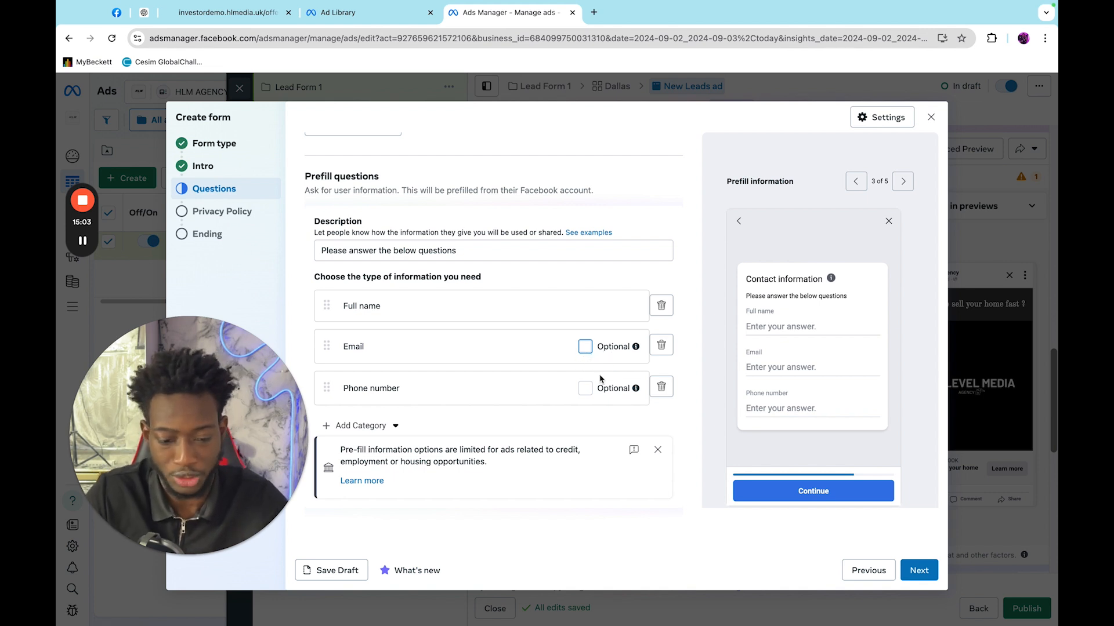
click(918, 570)
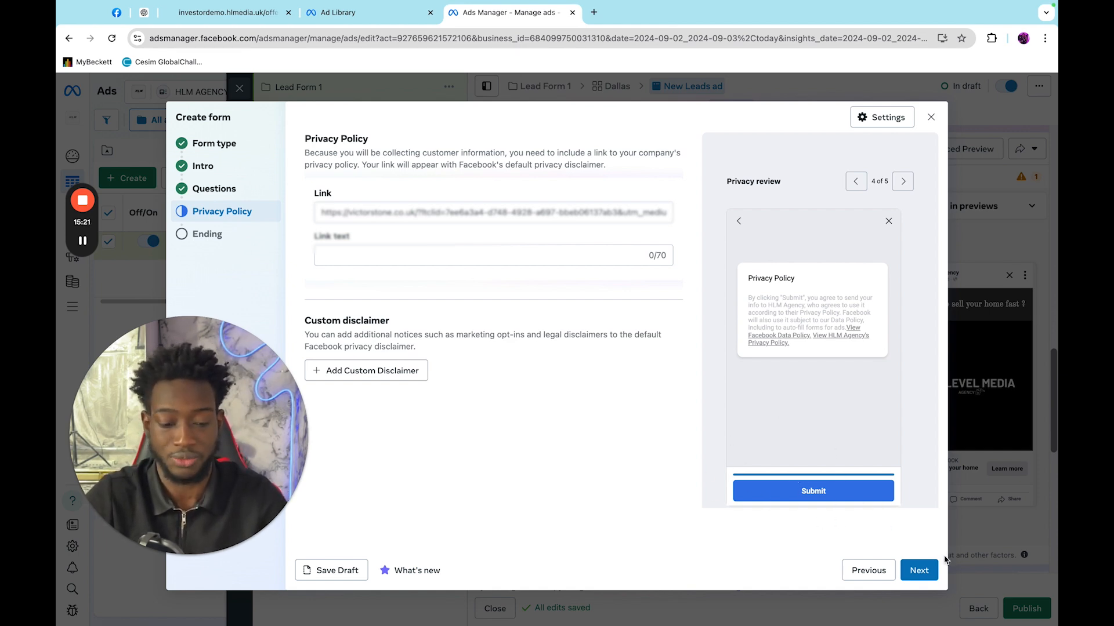
- Continue to the form's ending, keep Go to website as its action and set the description to "A member of the team will be in touch soon."
click(921, 571)
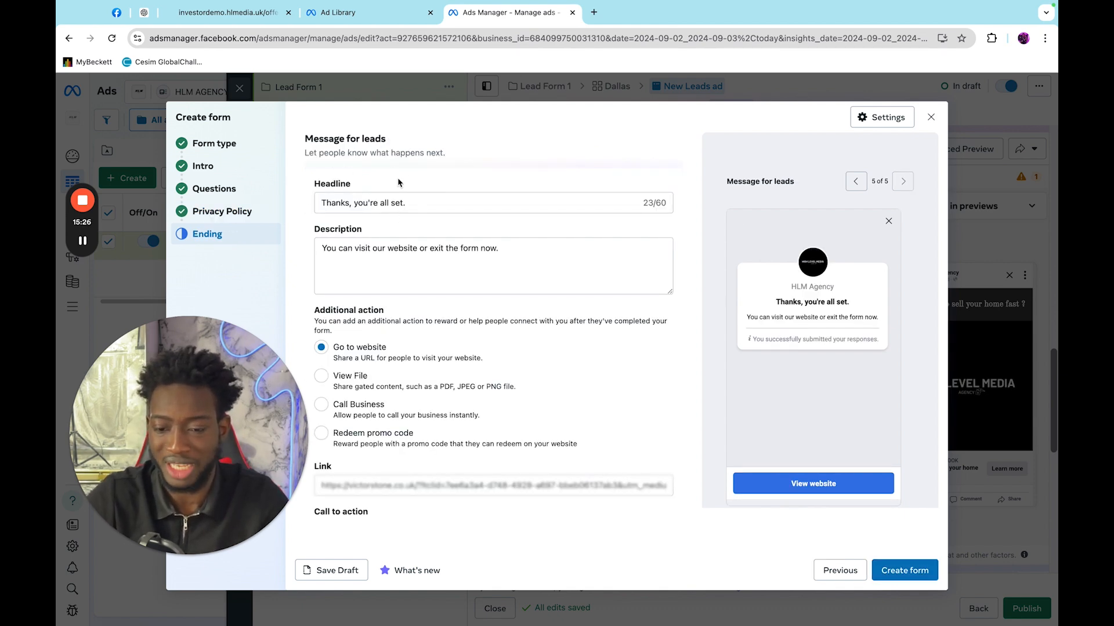
click(507, 250)
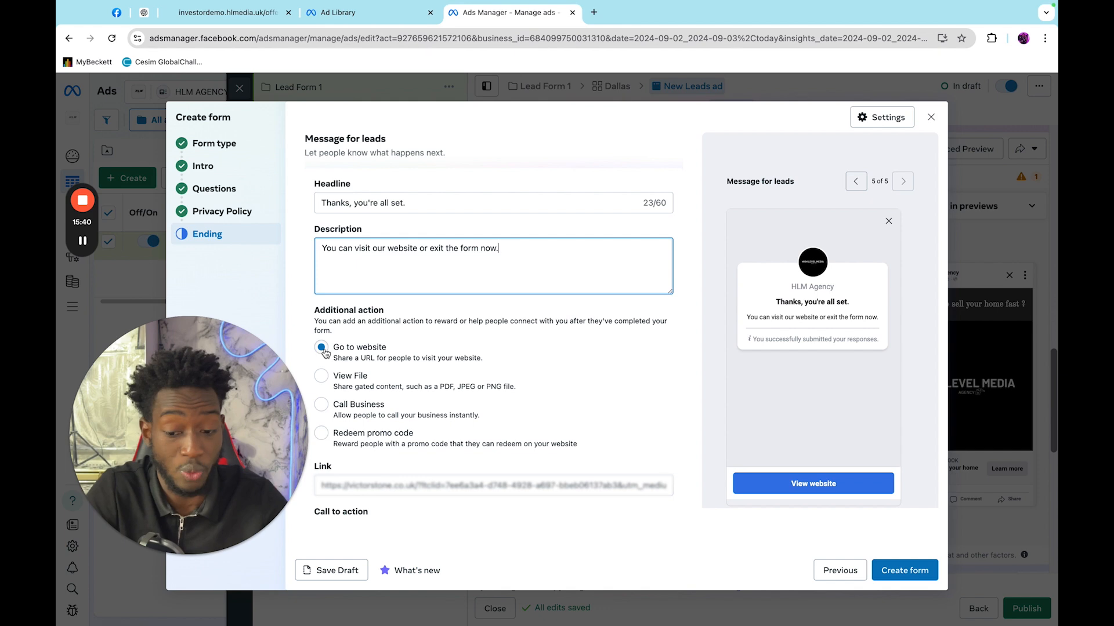
click(322, 406)
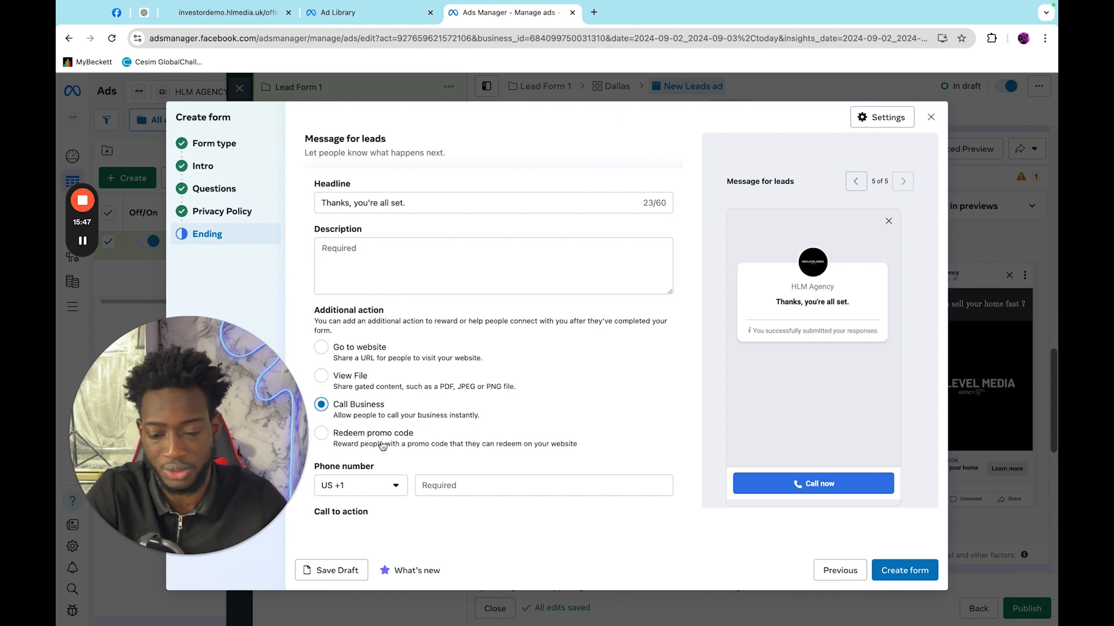
click(322, 350)
click(366, 251)
text(A member of )
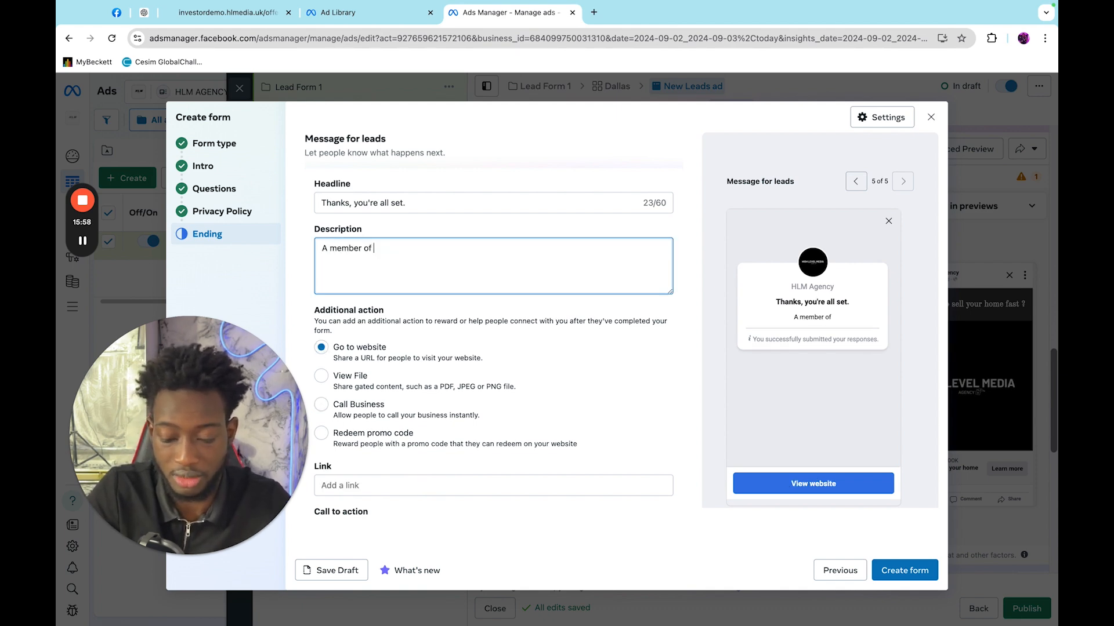
text(the team will be in touch soon.)
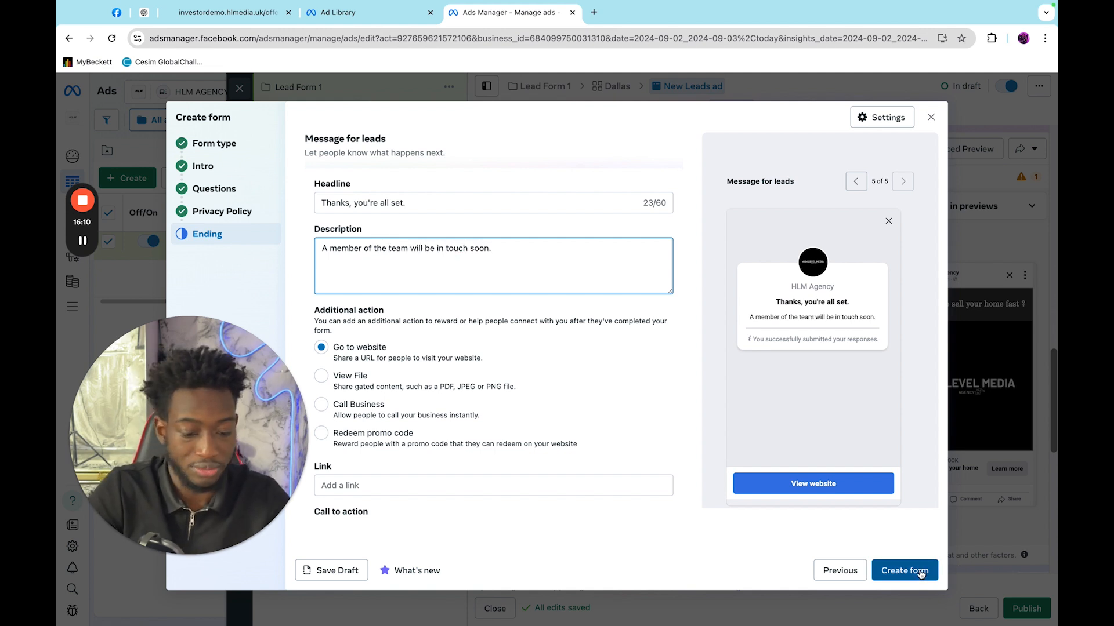
click(921, 574)
click(412, 487)
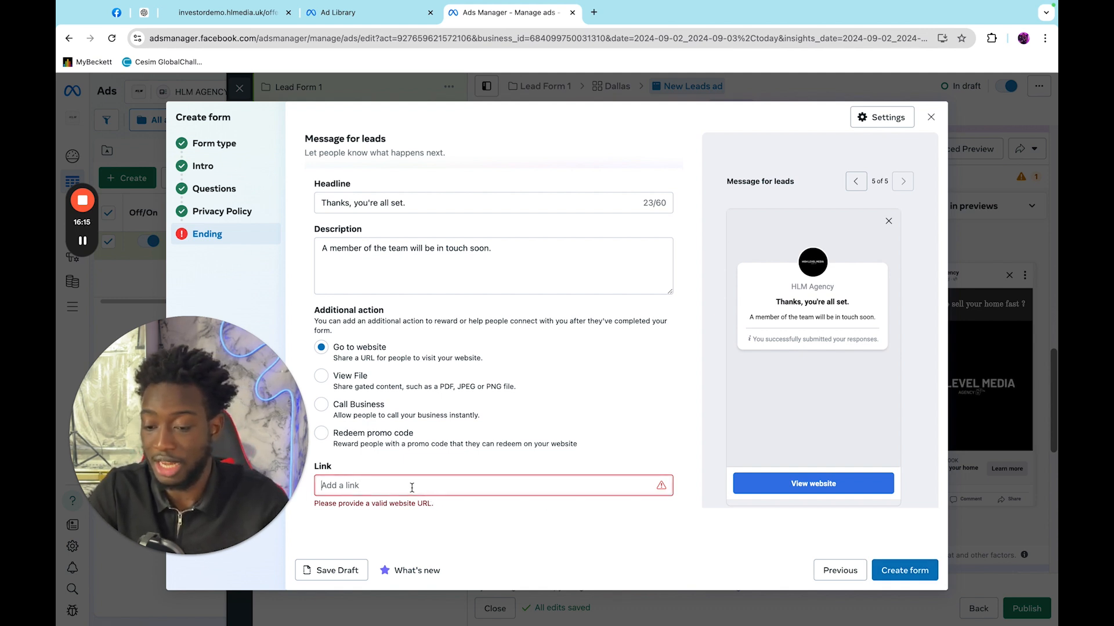
text(https://investordemo.hlmedia.uk/offer)
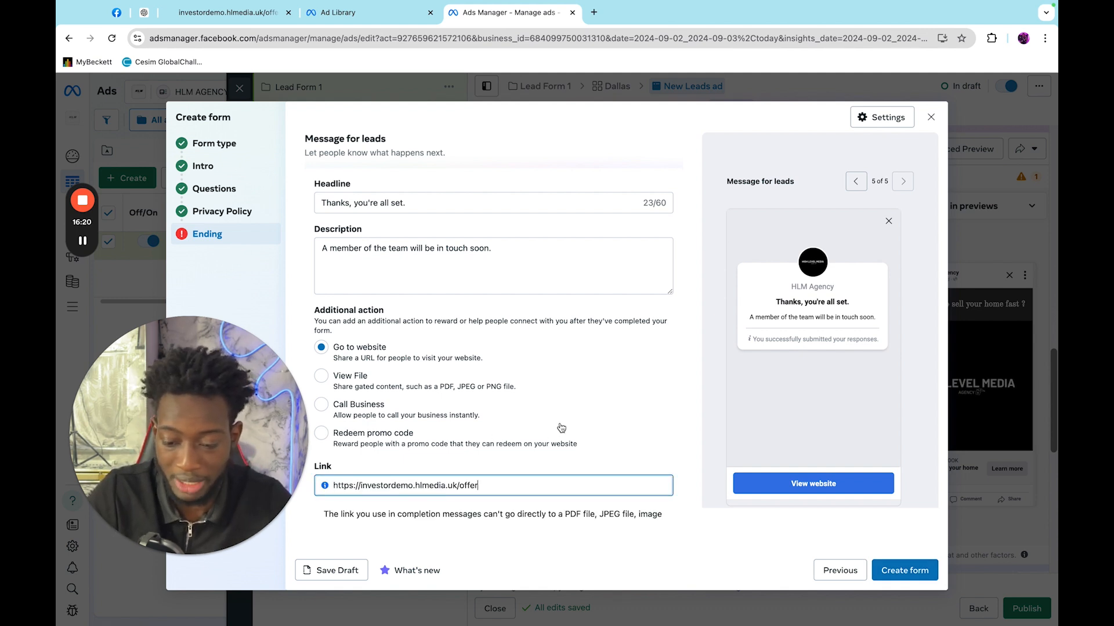
- Switch the ending's additional action to Redeem promo code and review its offer URL, promo code and call to action fields
click(584, 442)
click(584, 443)
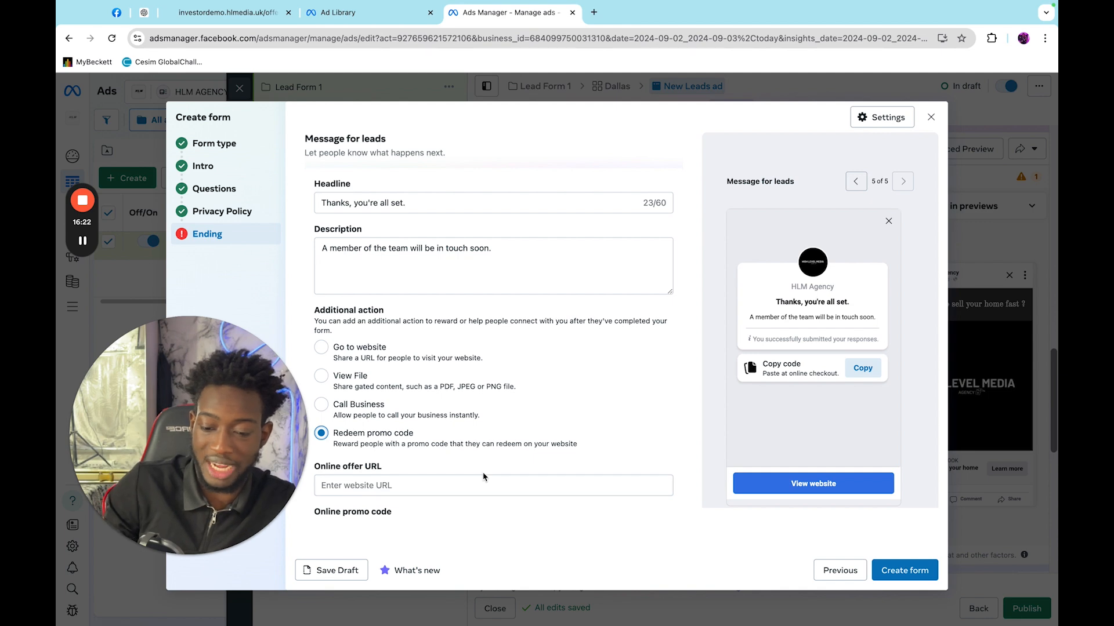
scroll(529, 435, down, 3)
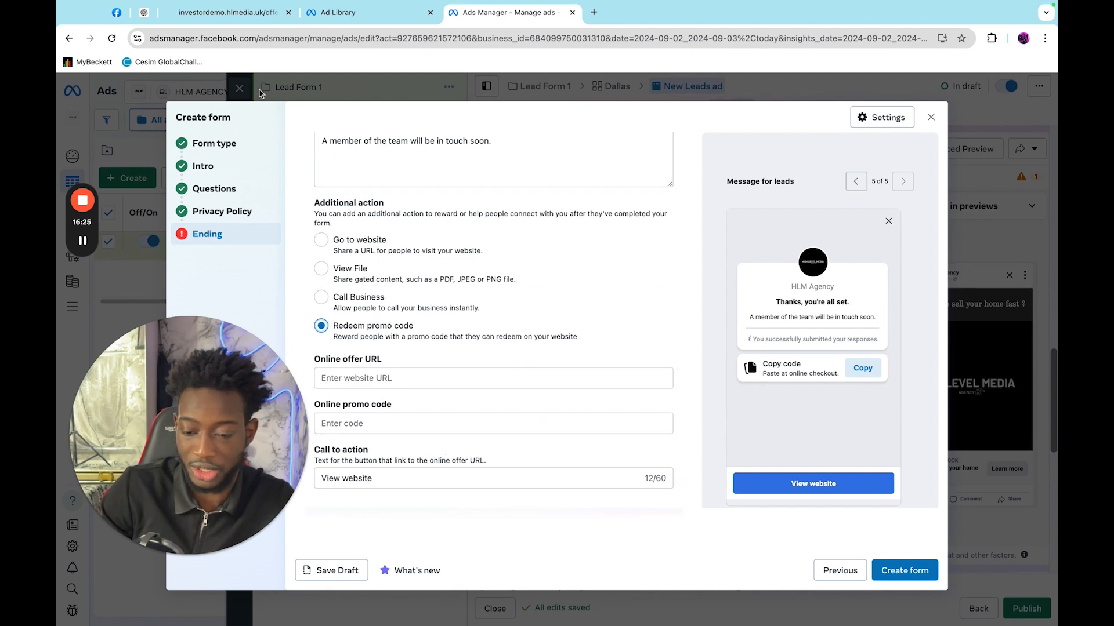
- Switch to the InvestorDemo offer page and look over its content from top to bottom
click(233, 13)
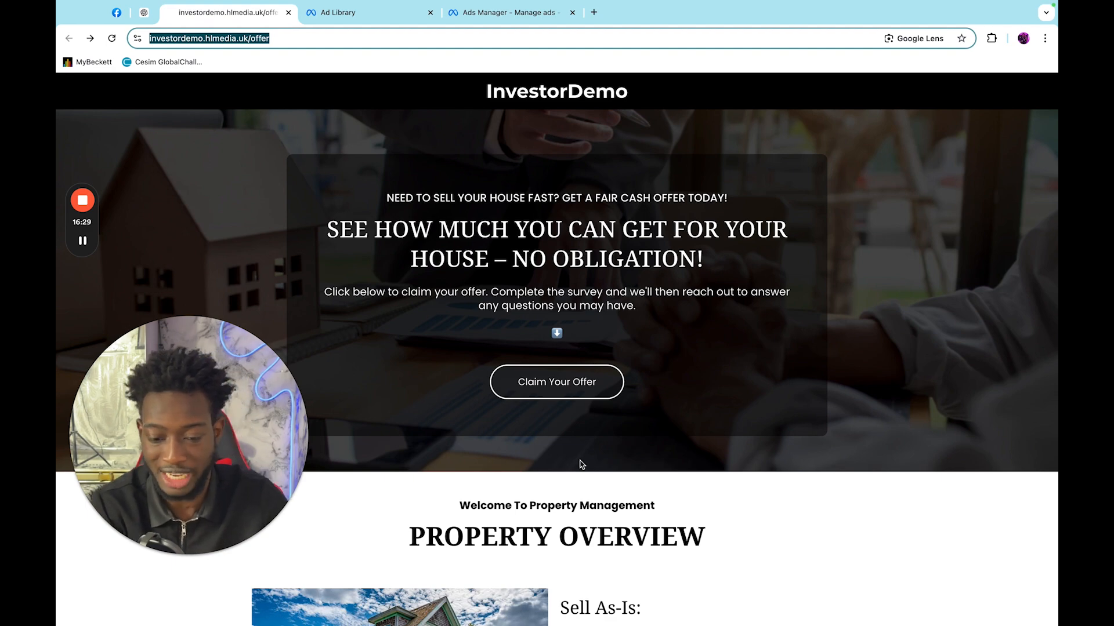
scroll(581, 464, down, 5)
scroll(580, 463, up, 5)
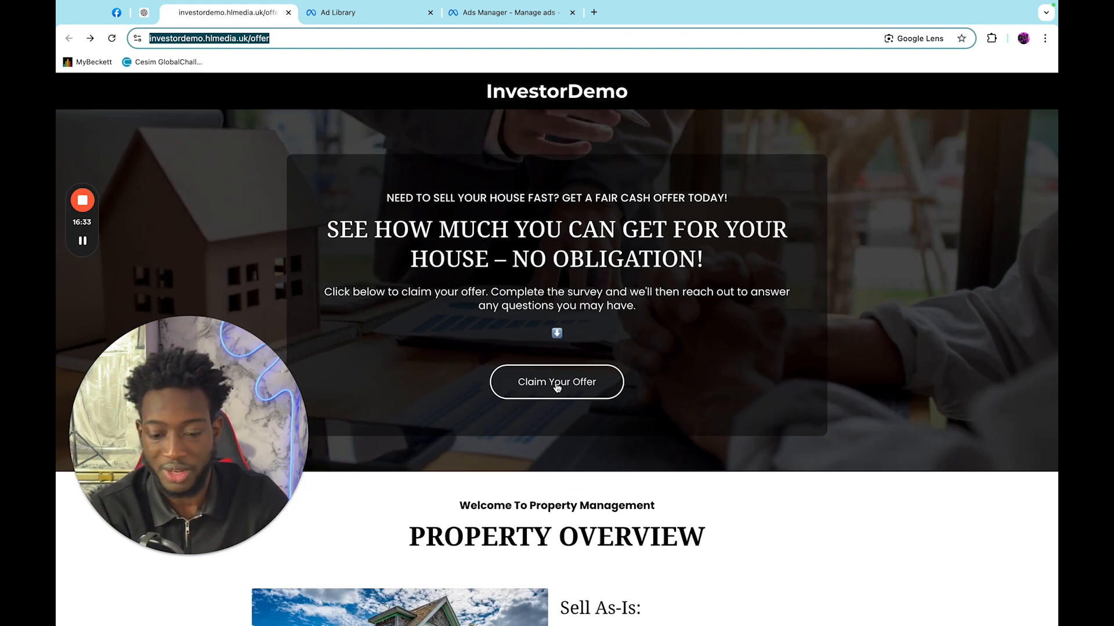
- Open the offer page's survey and answer with Within the next 3-6 months, Financial difficulties, and No for currently listed
click(556, 383)
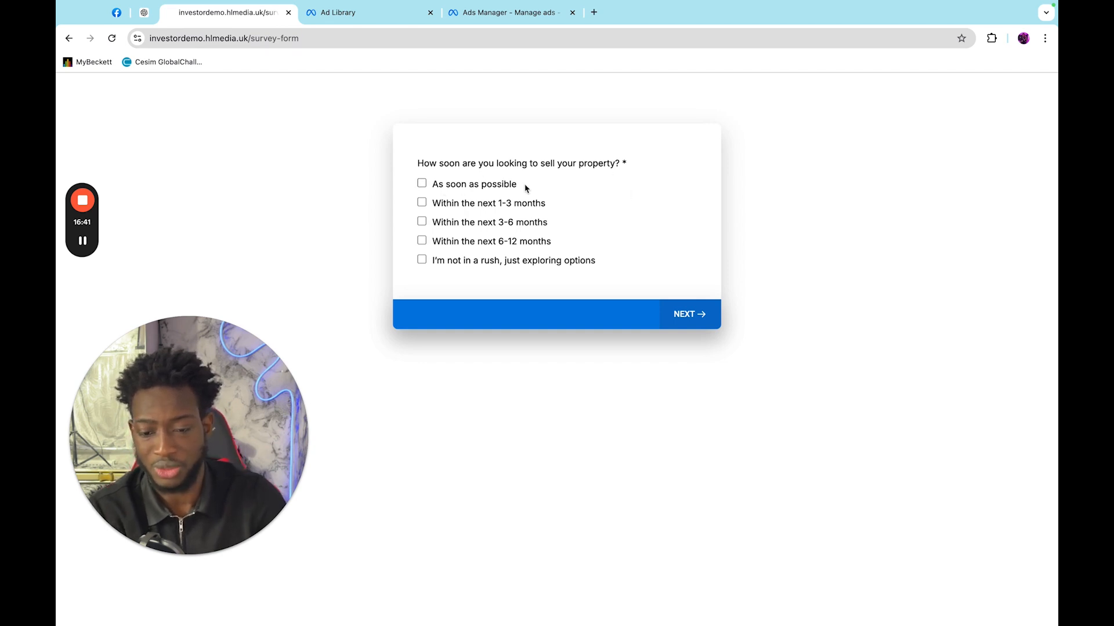
click(423, 223)
click(692, 317)
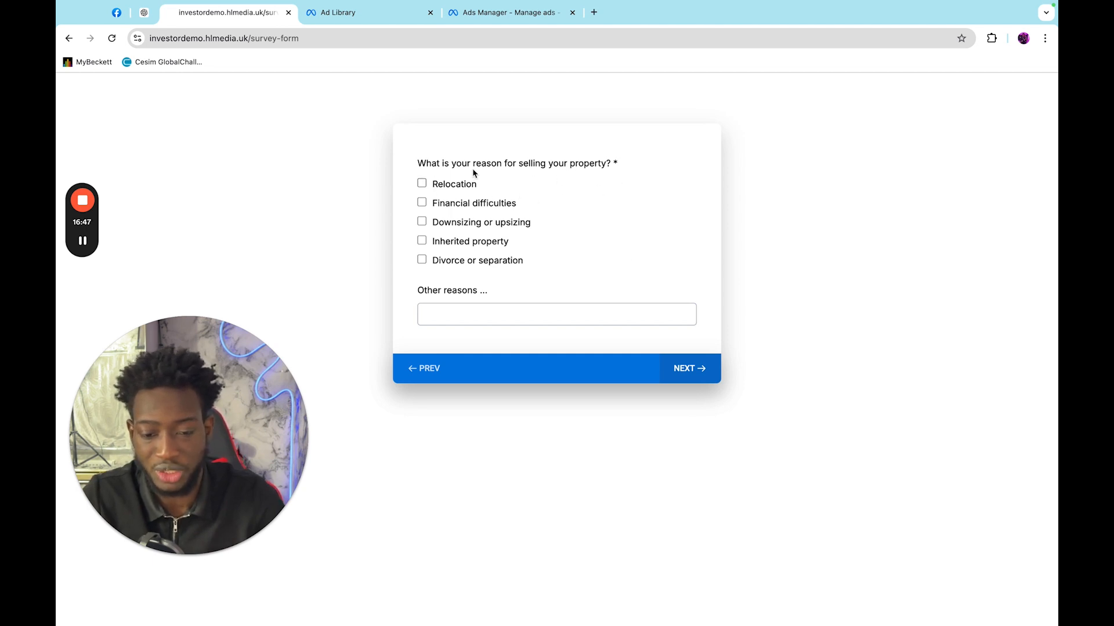
click(422, 202)
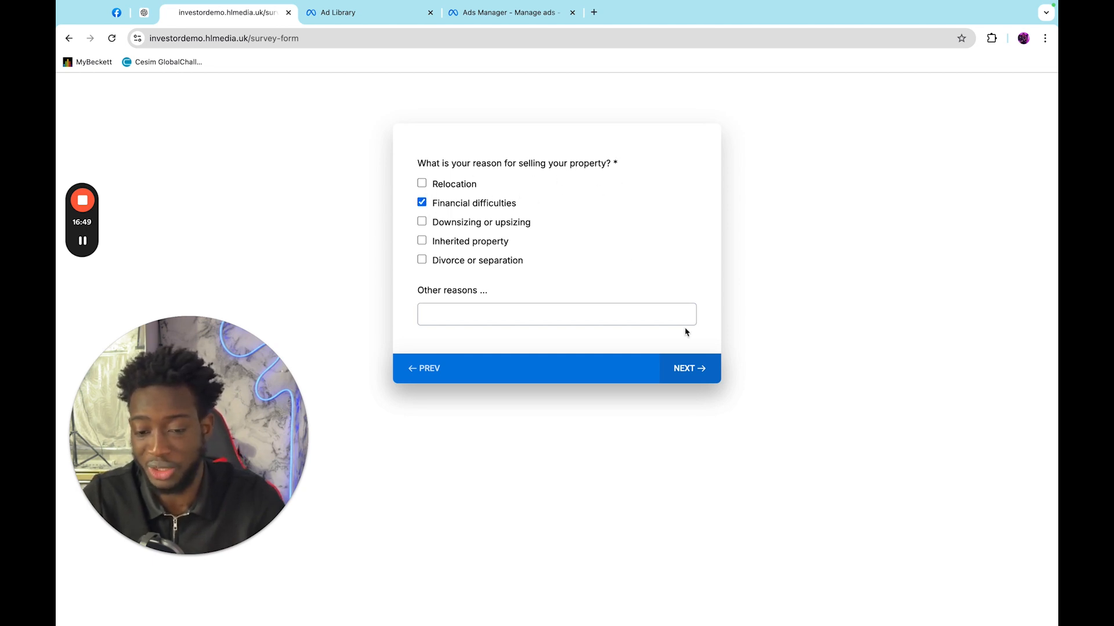
click(694, 376)
click(422, 203)
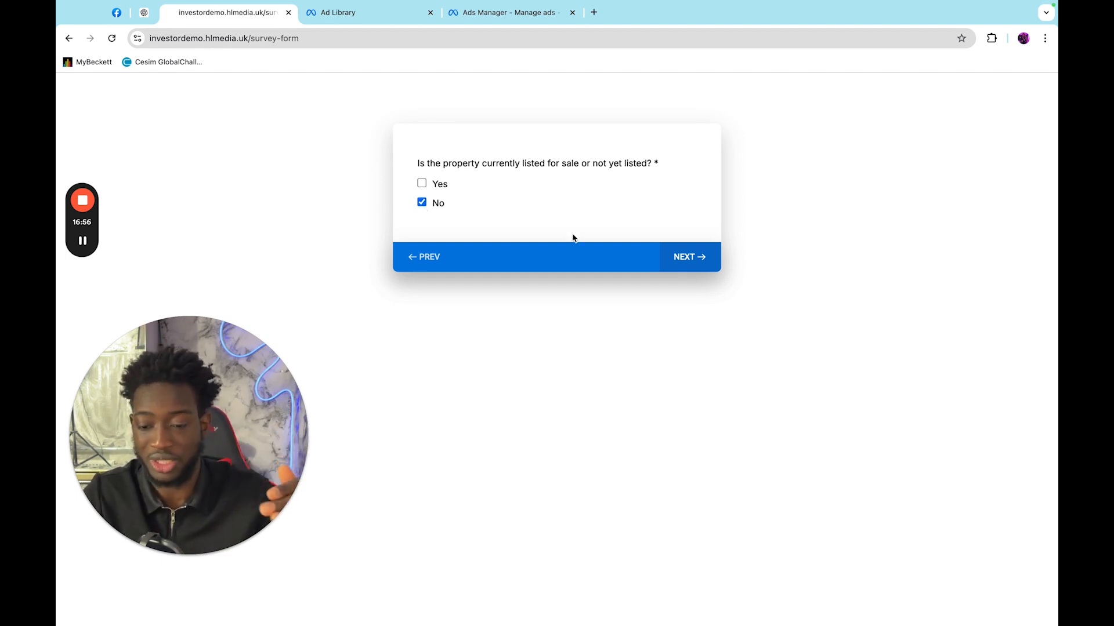
click(487, 16)
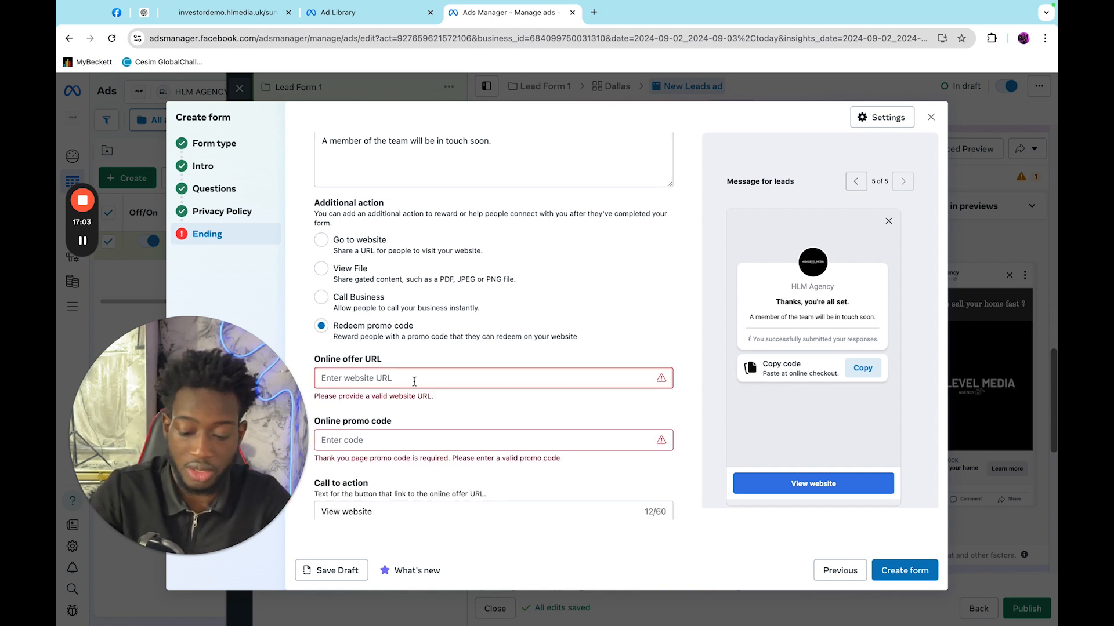
text(https://investordemo.hlmedia.uk/offer)
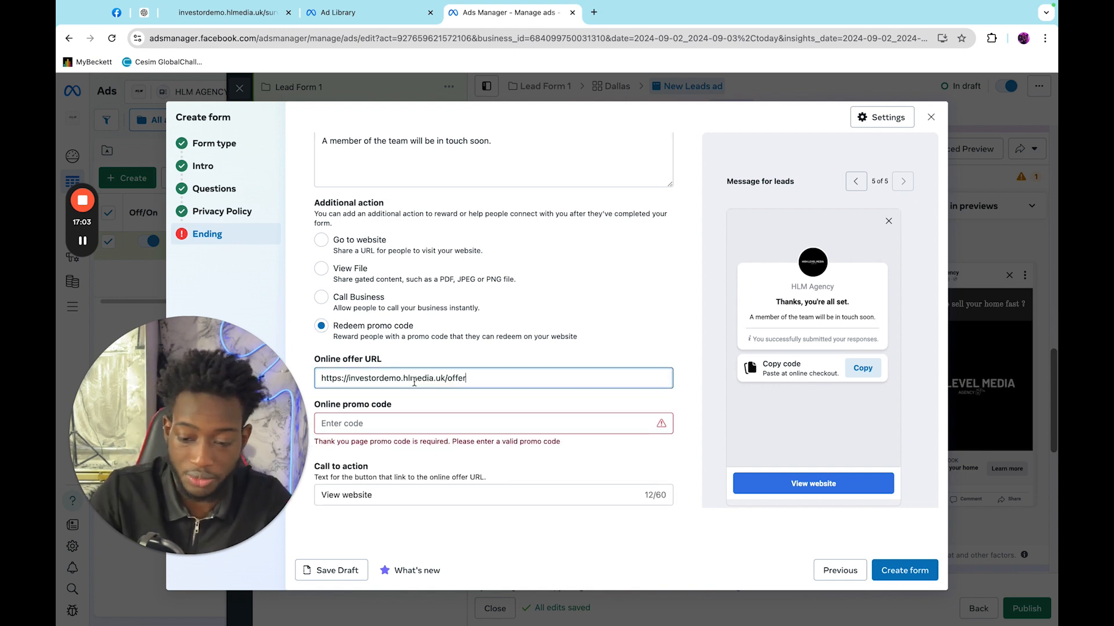
click(415, 429)
- Set the ending's additional action to Go to website and create the instant form
click(327, 254)
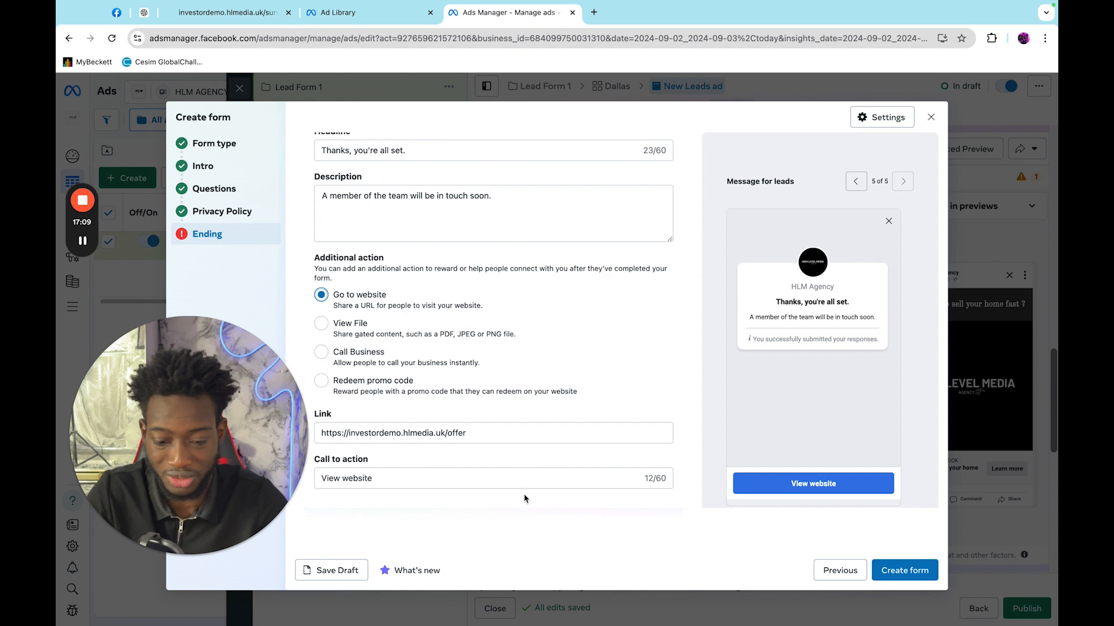
click(903, 573)
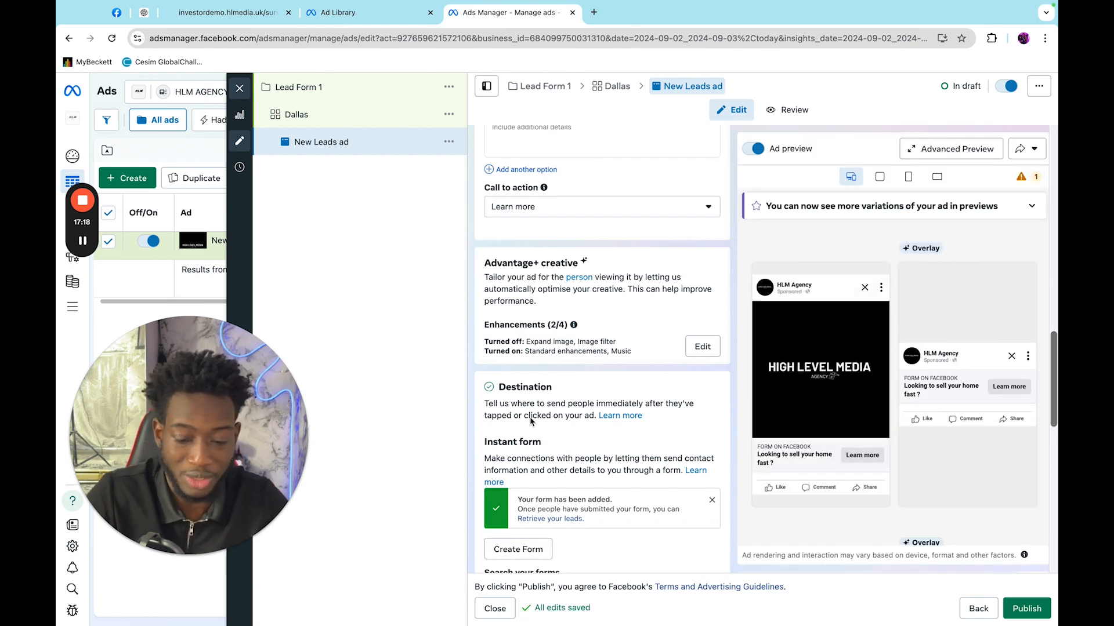
- Edit the ad creative's media, replacing it with the "Ready to sell your home?" house image
scroll(572, 470, down, 2)
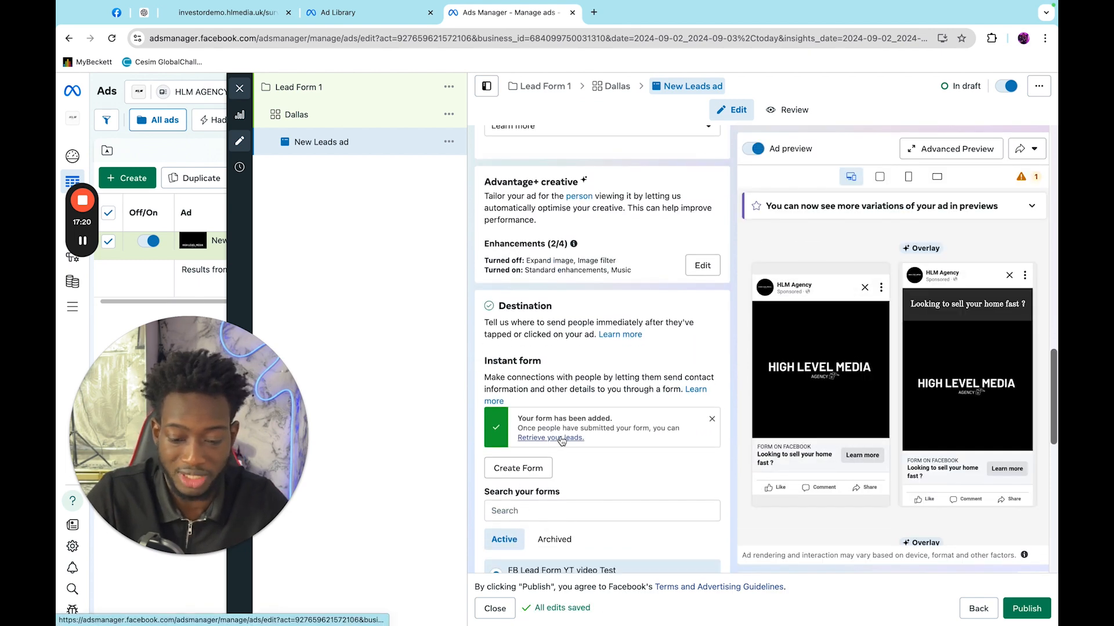
scroll(566, 438, up, 15)
scroll(629, 367, down, 5)
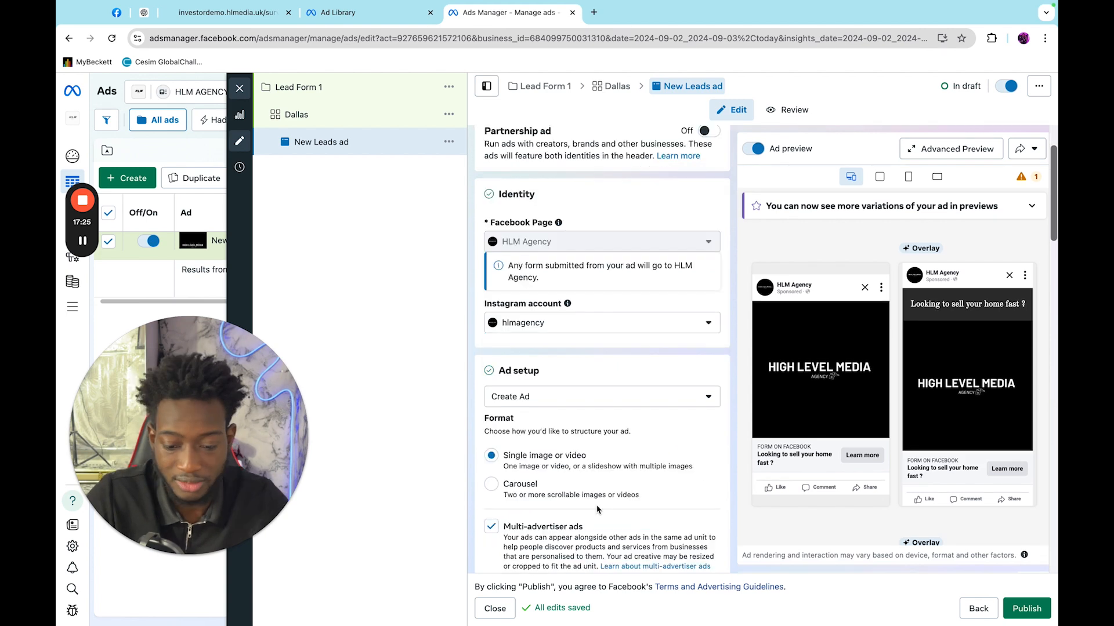
scroll(598, 508, down, 4)
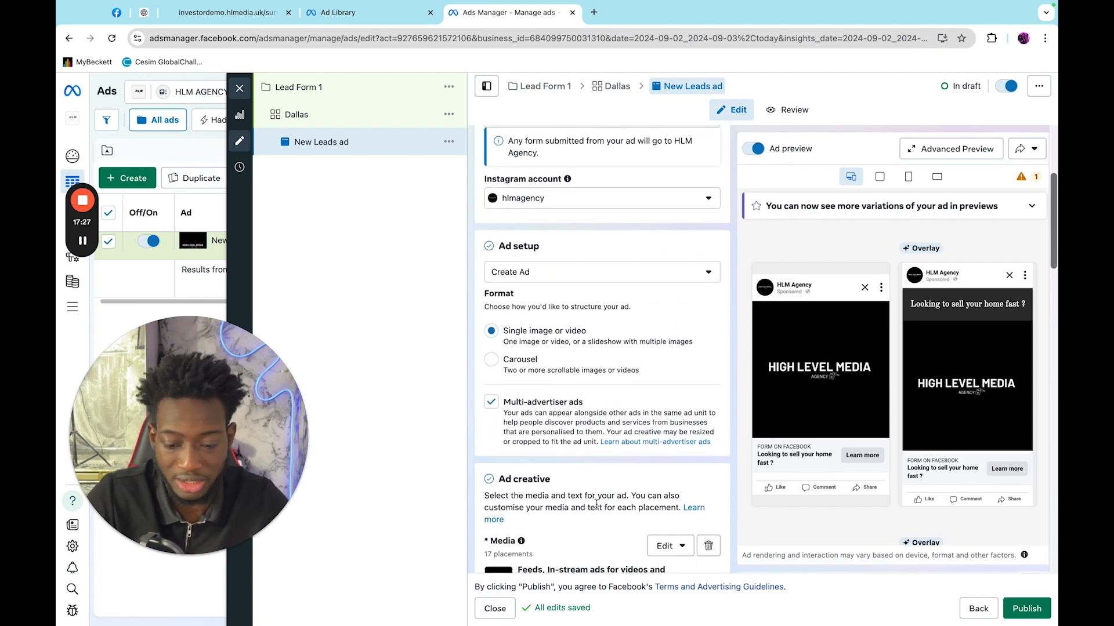
click(668, 445)
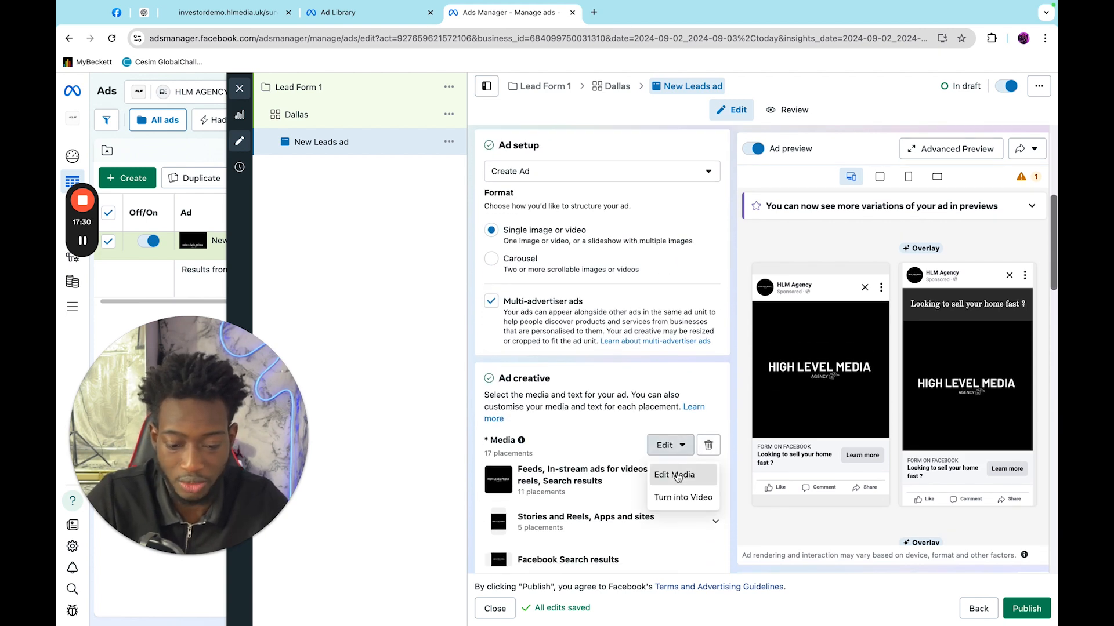
click(674, 475)
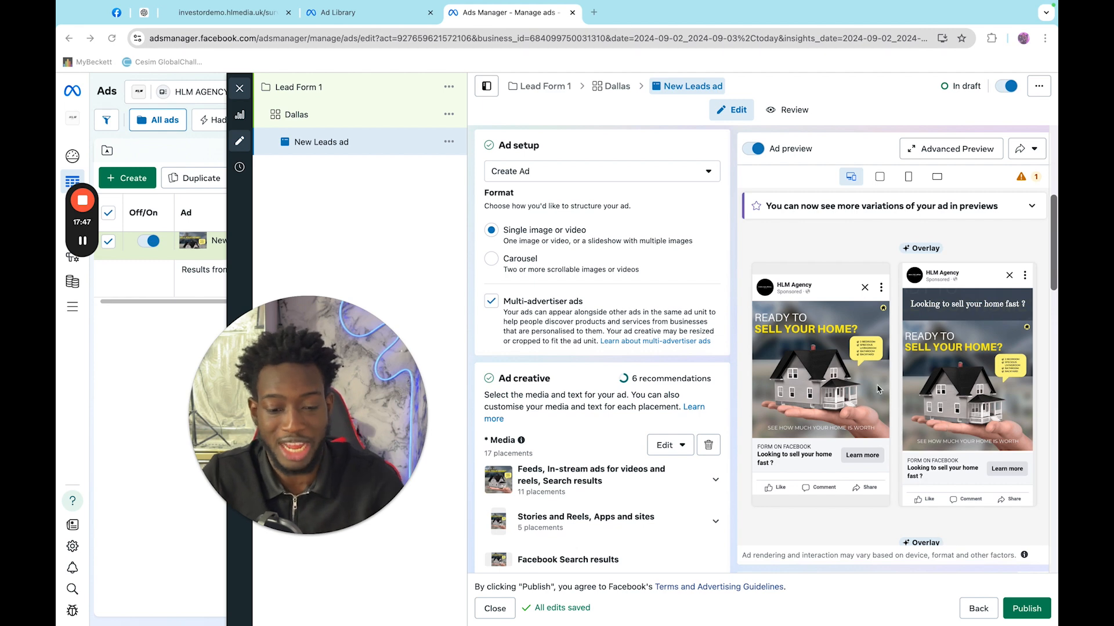
- Review the ad previews with the house image, the ad text fields, the creative enhancements and the form destination, closing the Help pane
scroll(812, 348, down, 3)
scroll(820, 297, up, 1)
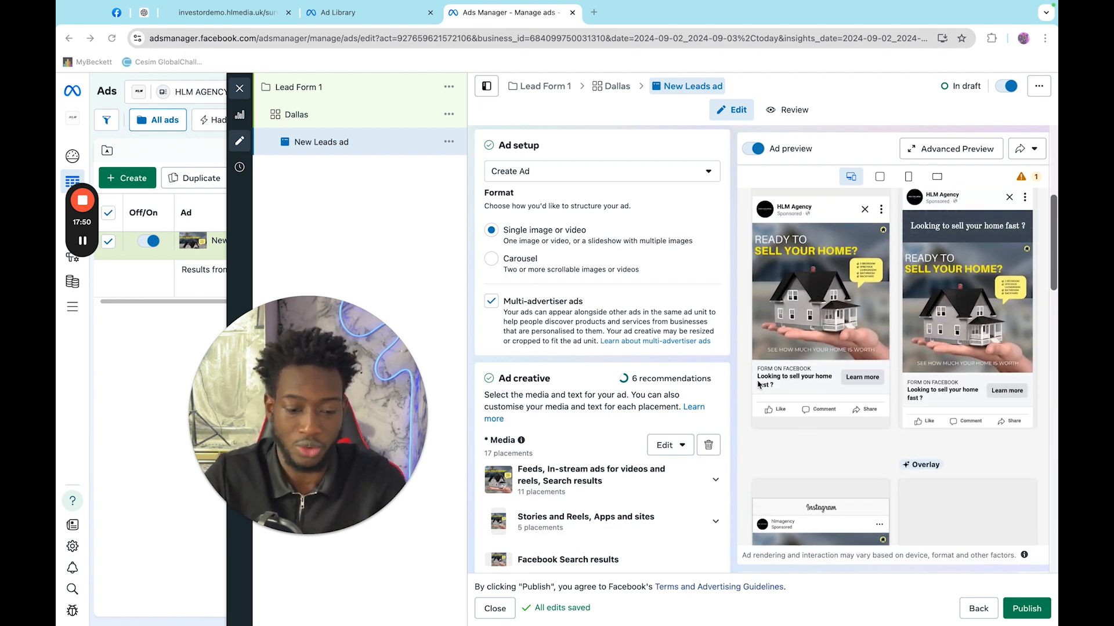
scroll(566, 392, down, 5)
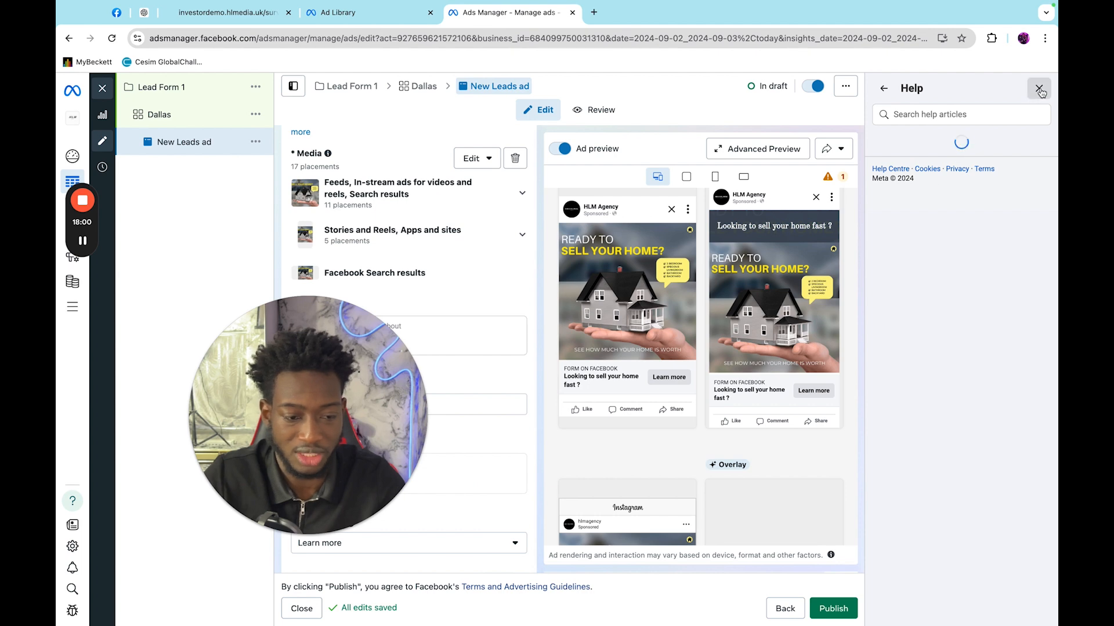
click(1038, 88)
scroll(857, 328, down, 2)
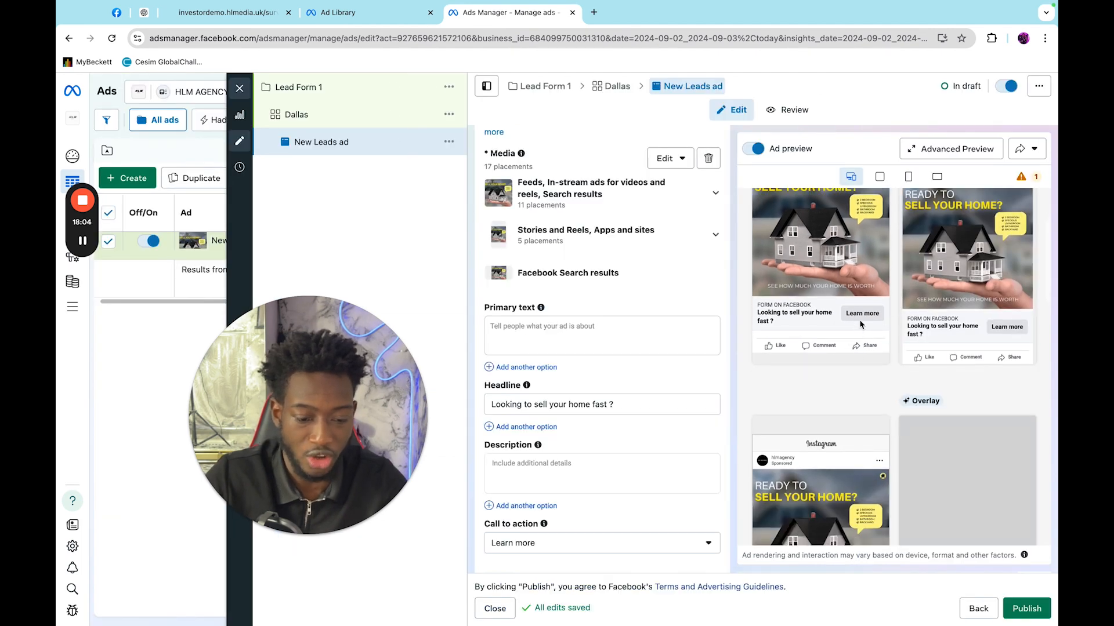
scroll(671, 385, down, 4)
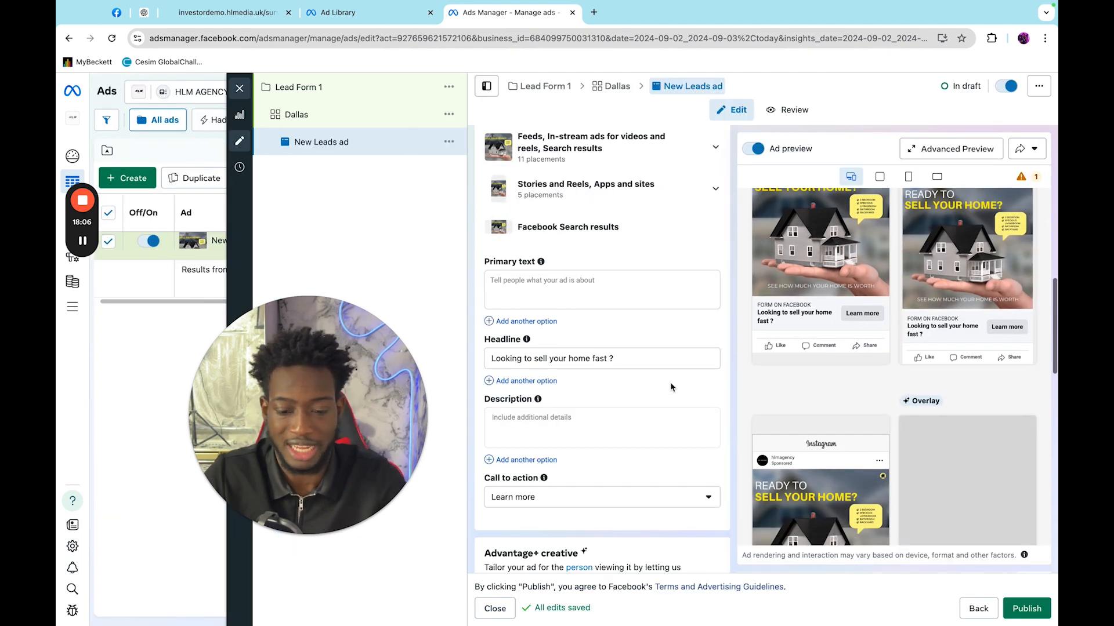
scroll(588, 468, down, 1)
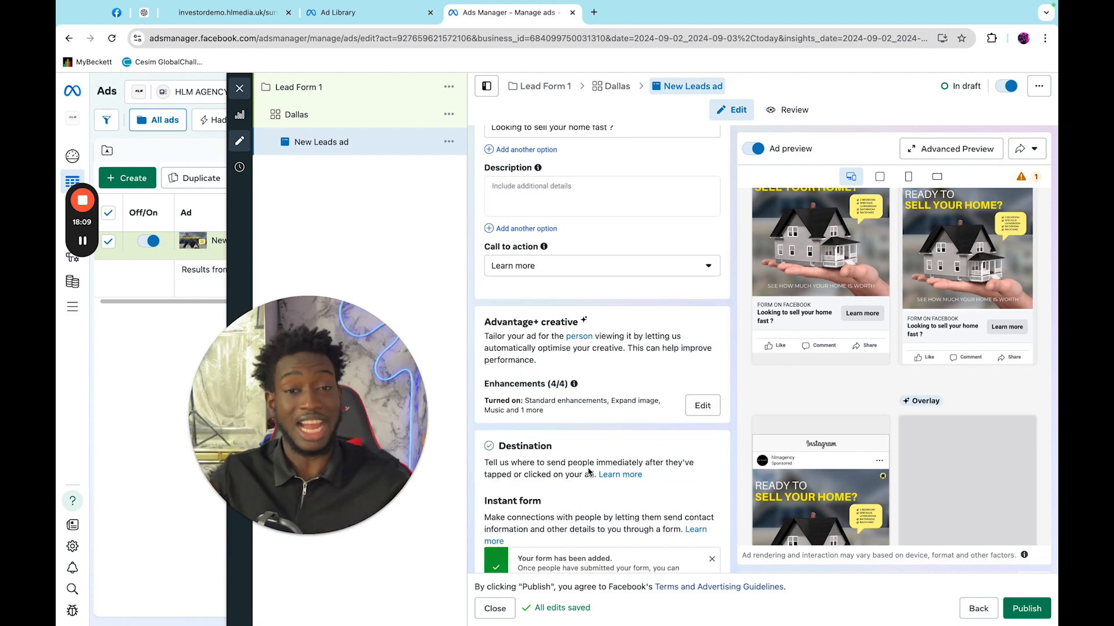